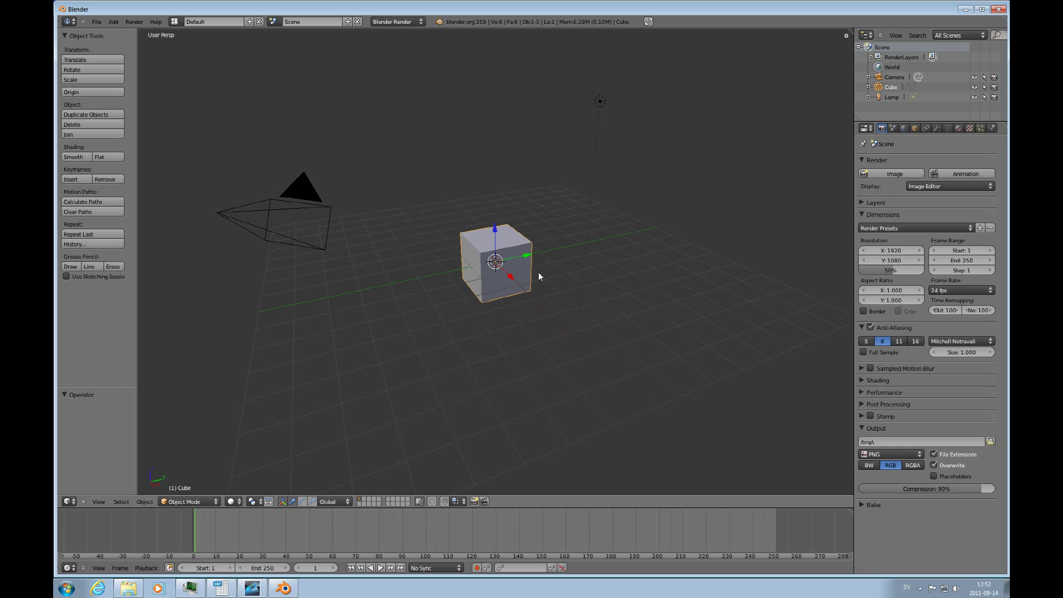
- Switch to Top Ortho view and delete the default cube
key(KP_7)
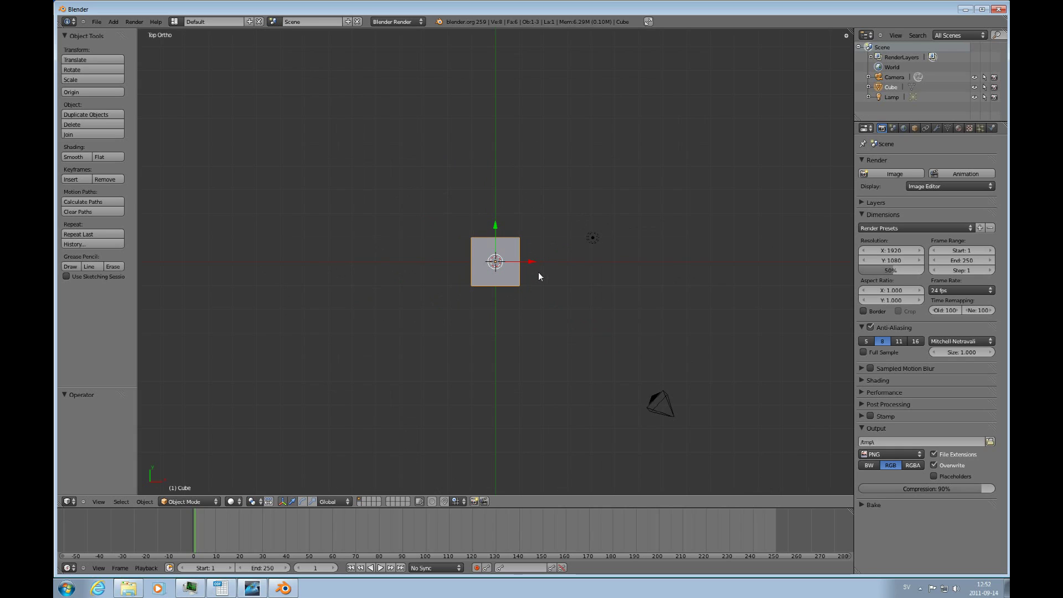
key(x)
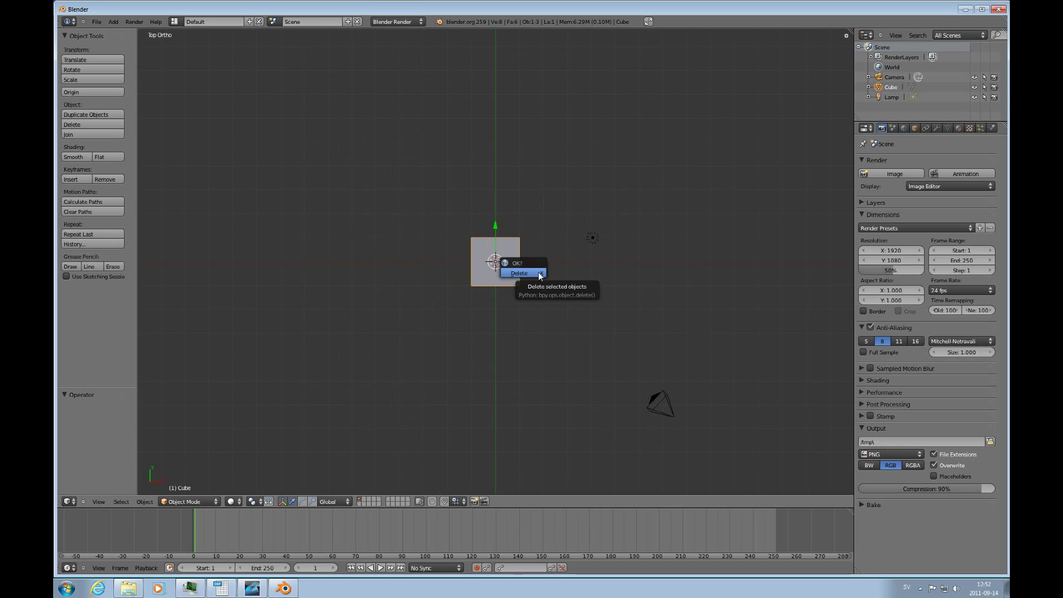
click(539, 275)
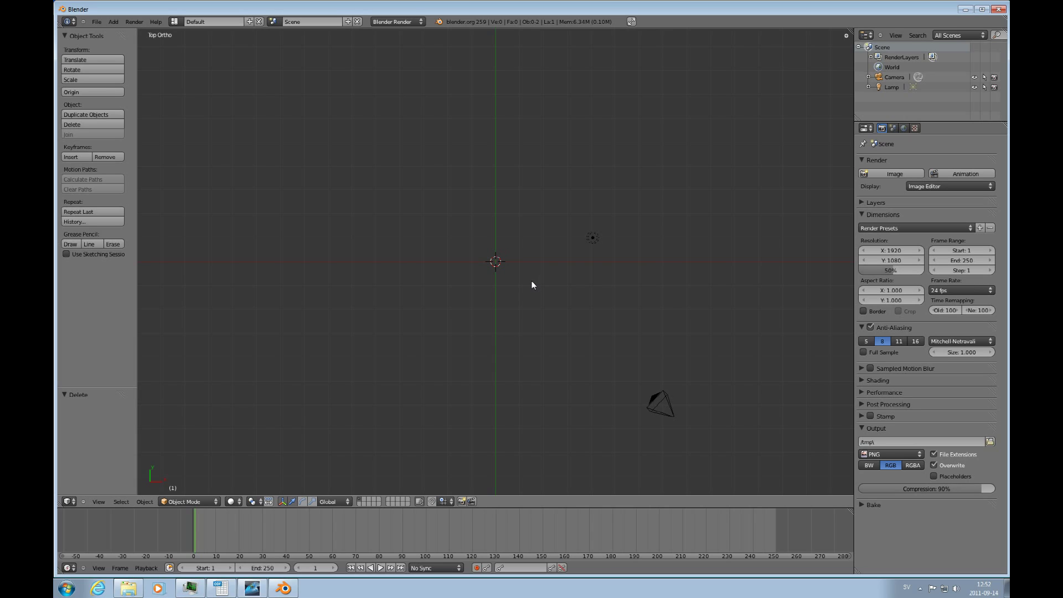
- Add a Bezier curve and start editing its points
key(shift+a)
mouse_move(532, 282)
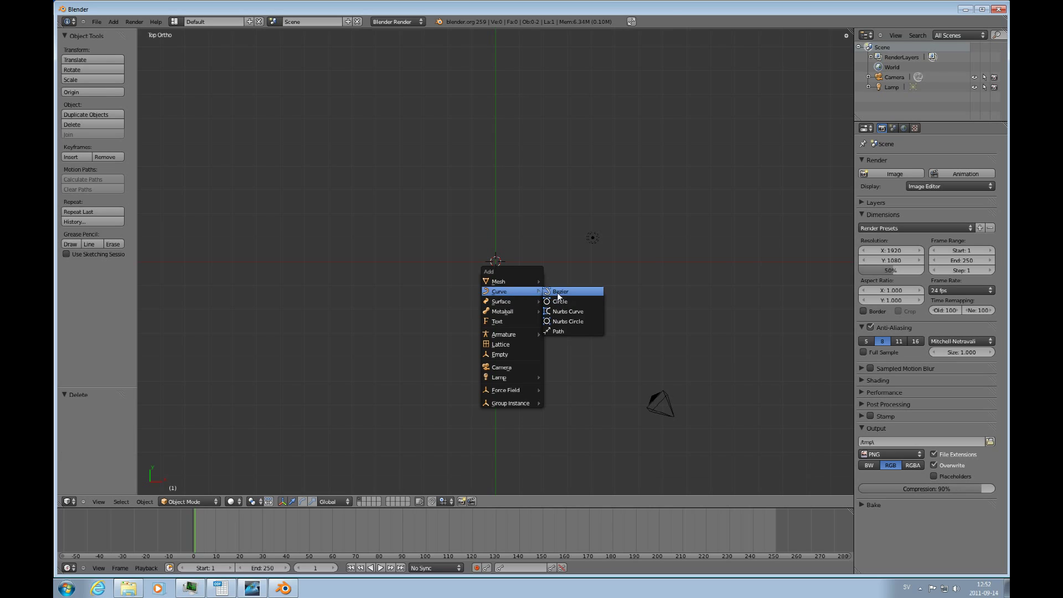
click(559, 291)
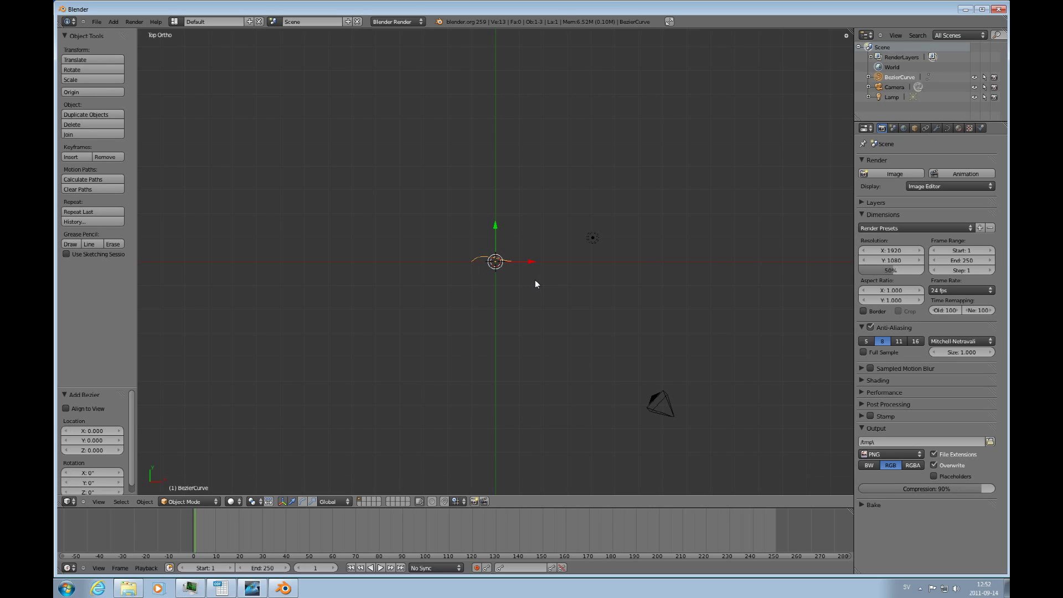
key(Tab)
scroll(535, 280, up, 7)
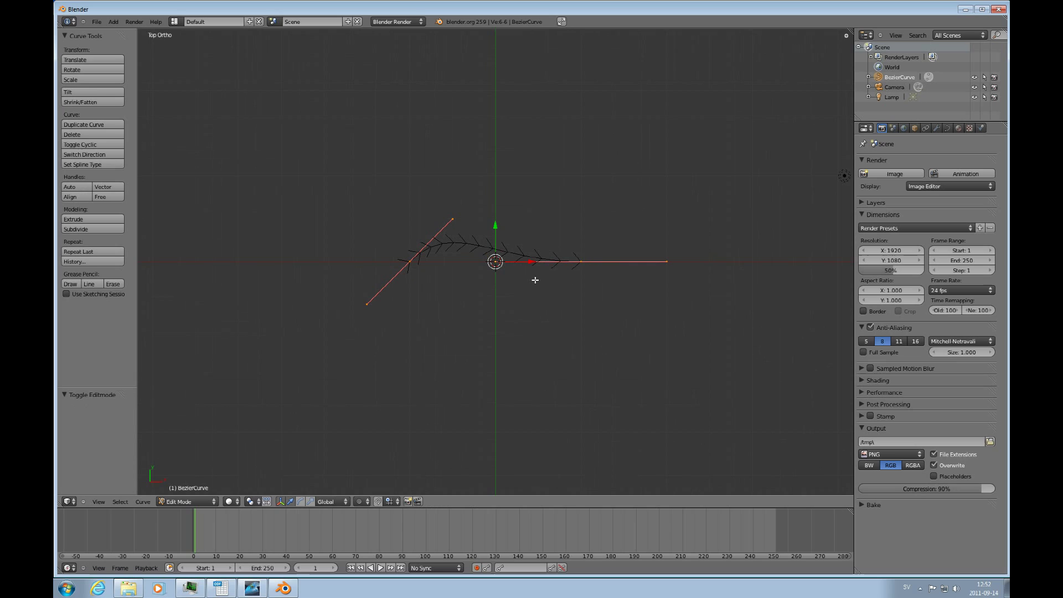
- Move the right end point above centre and the lower-left point to the base, then bend the middle handle
right_click(579, 261)
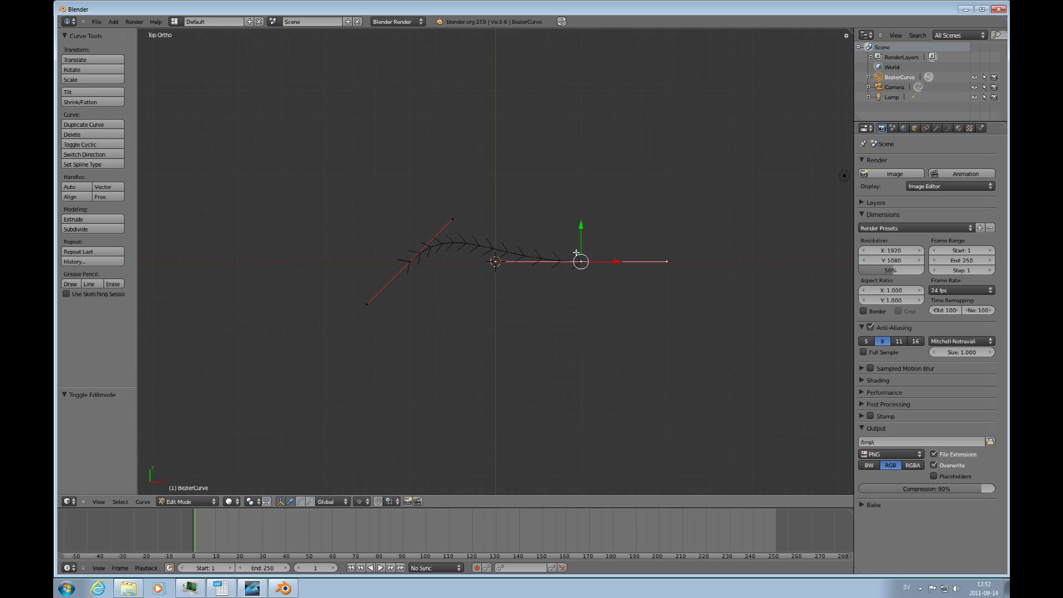
key(g)
click(502, 151)
right_click(417, 258)
key(g)
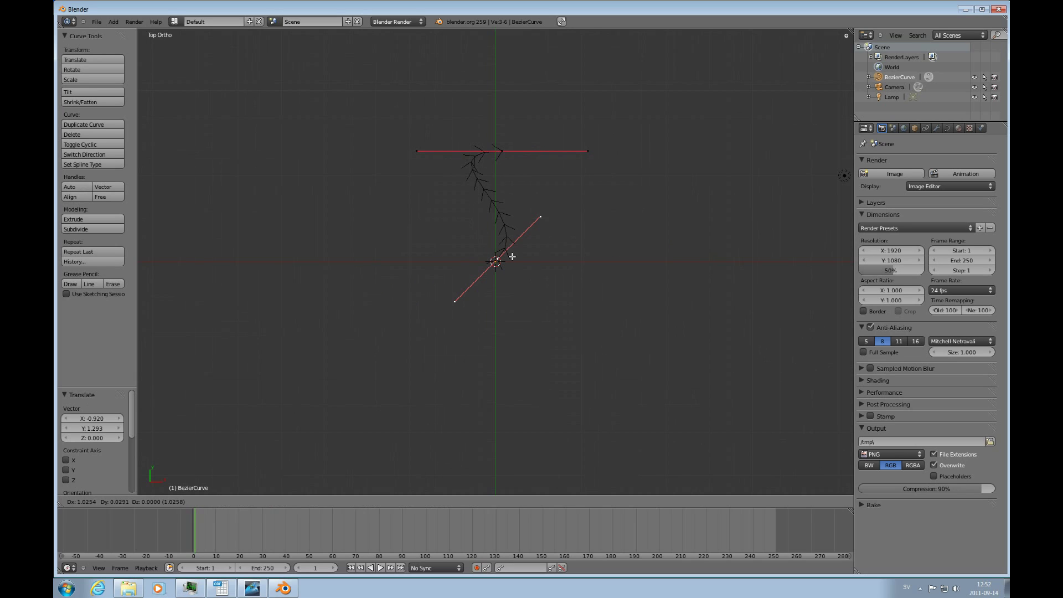
click(505, 258)
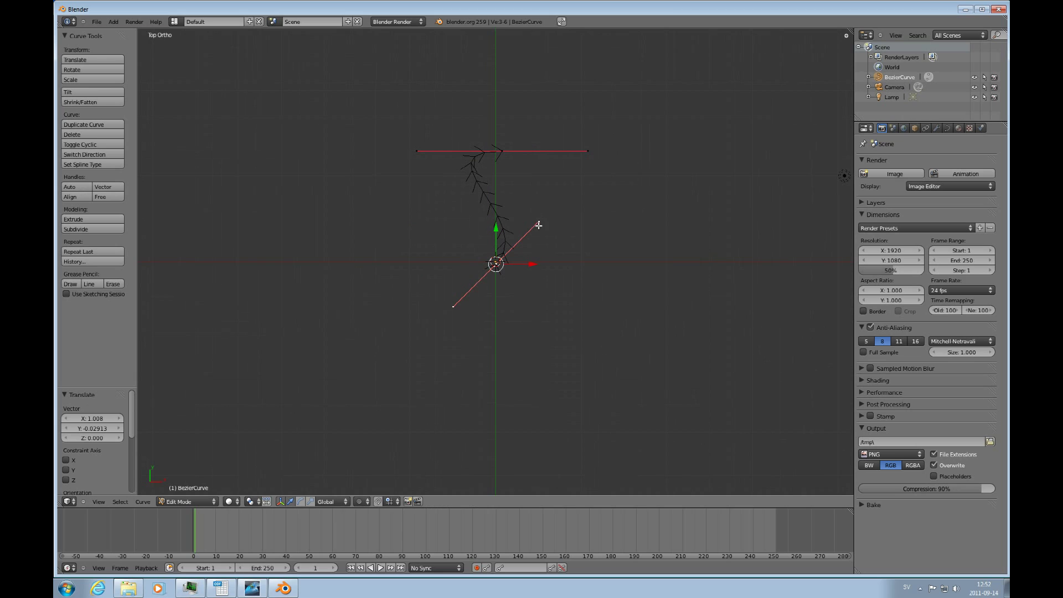
right_click(538, 222)
key(g)
click(488, 200)
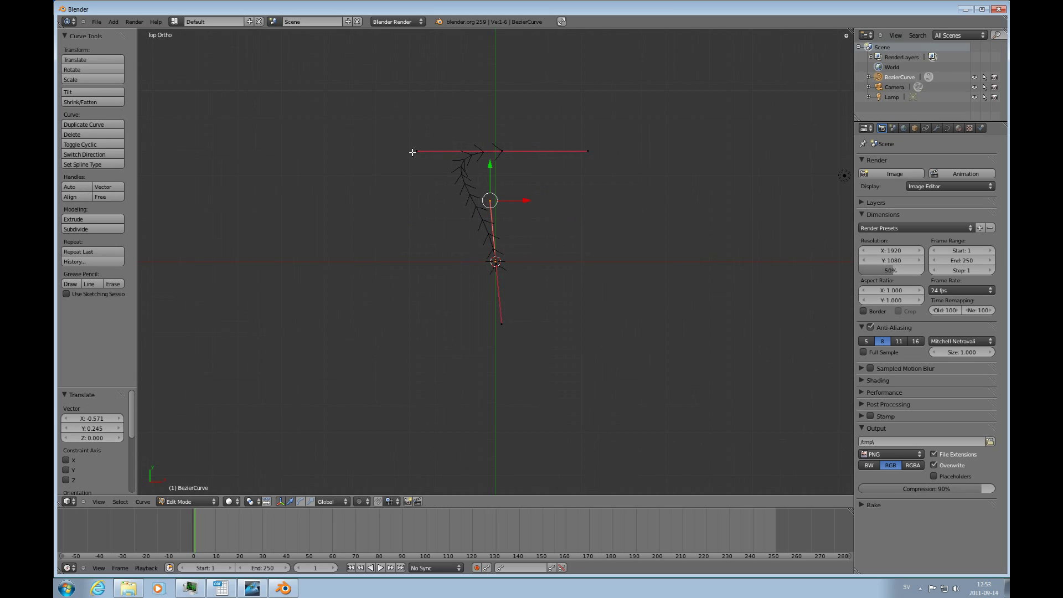
scroll(524, 173, down, 5)
shift+scroll(523, 193, up, 5)
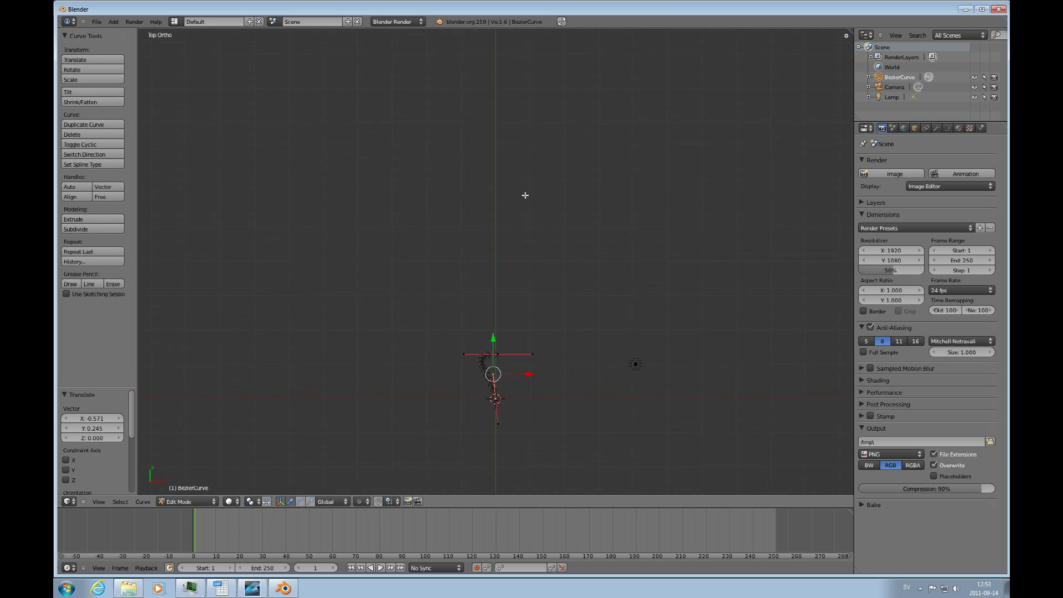
shift+scroll(516, 329, down, 2)
- Raise the top point, extrude a new point above it, angle its handle and shift it up-left
right_click(498, 304)
key(g)
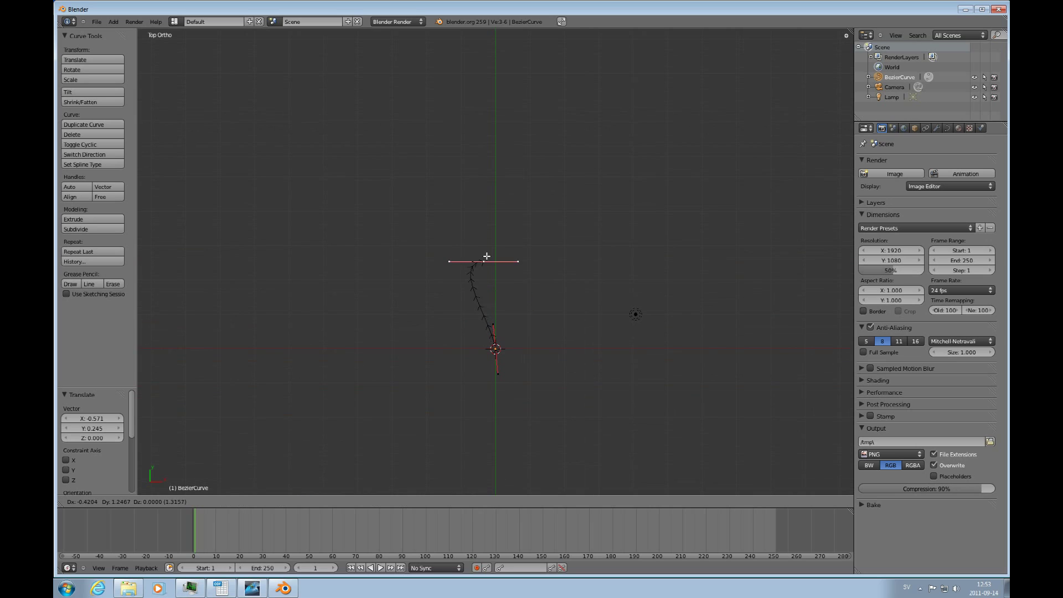
click(487, 256)
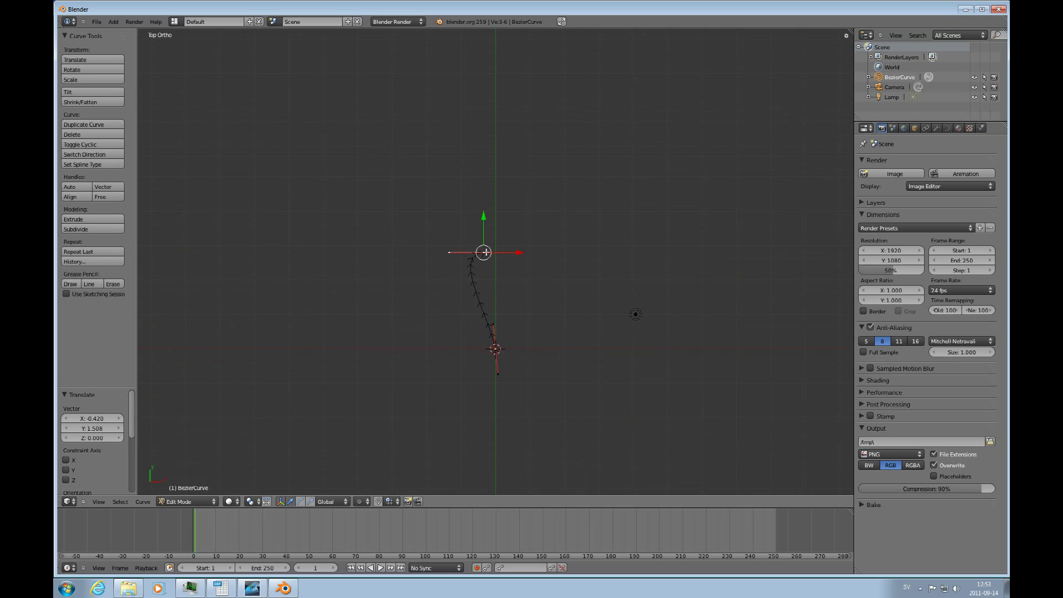
key(e)
click(493, 176)
right_click(461, 178)
key(g)
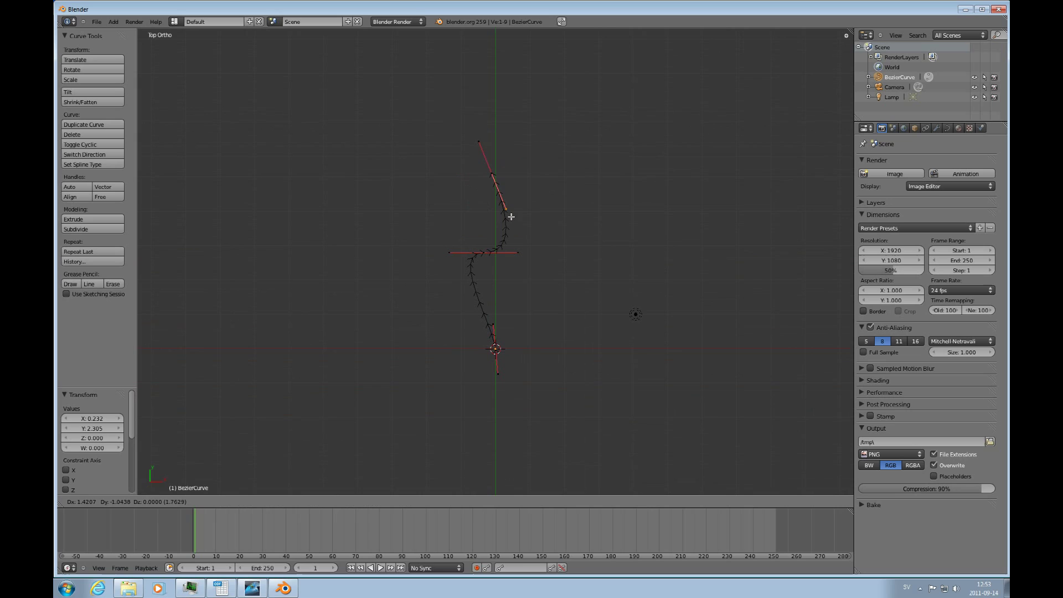
click(519, 214)
right_click(497, 184)
key(g)
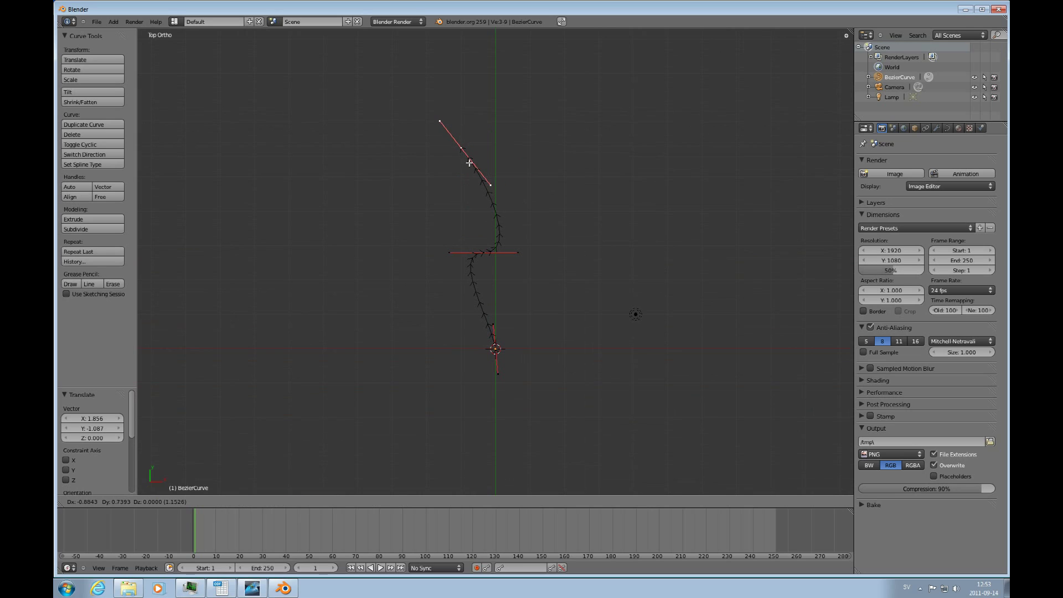
click(470, 163)
- Swing the middle point's handle, nudge the top point right, and select the bottom point
right_click(517, 252)
key(g)
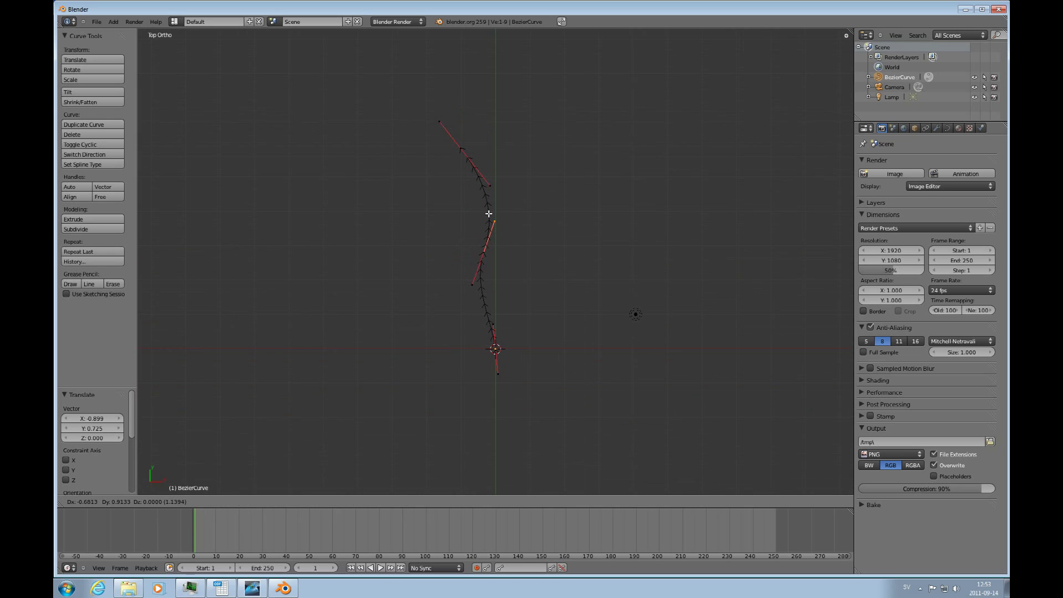
click(489, 215)
right_click(477, 166)
key(g)
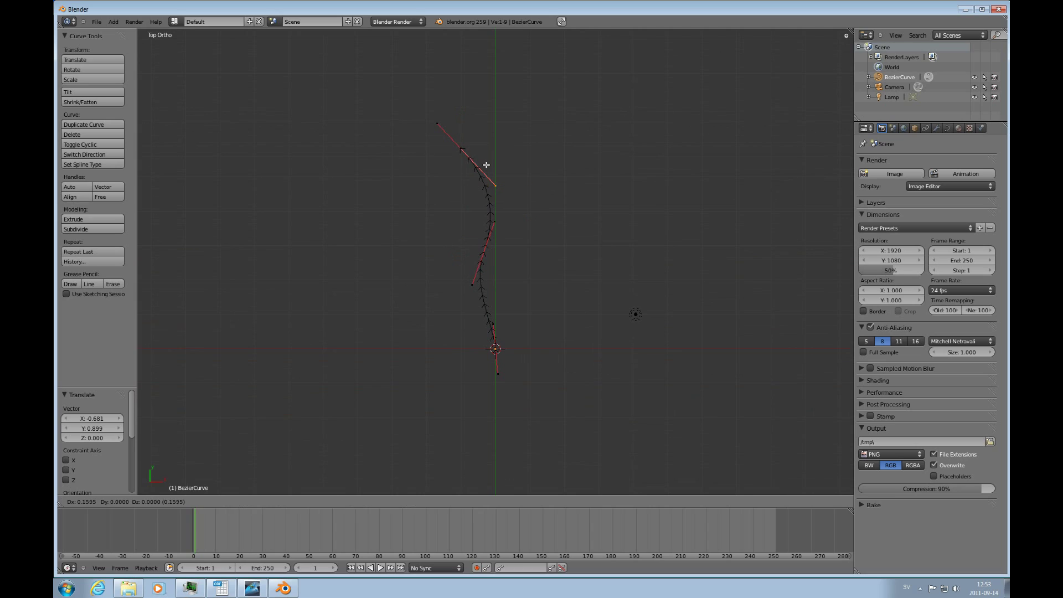
click(484, 166)
right_click(496, 350)
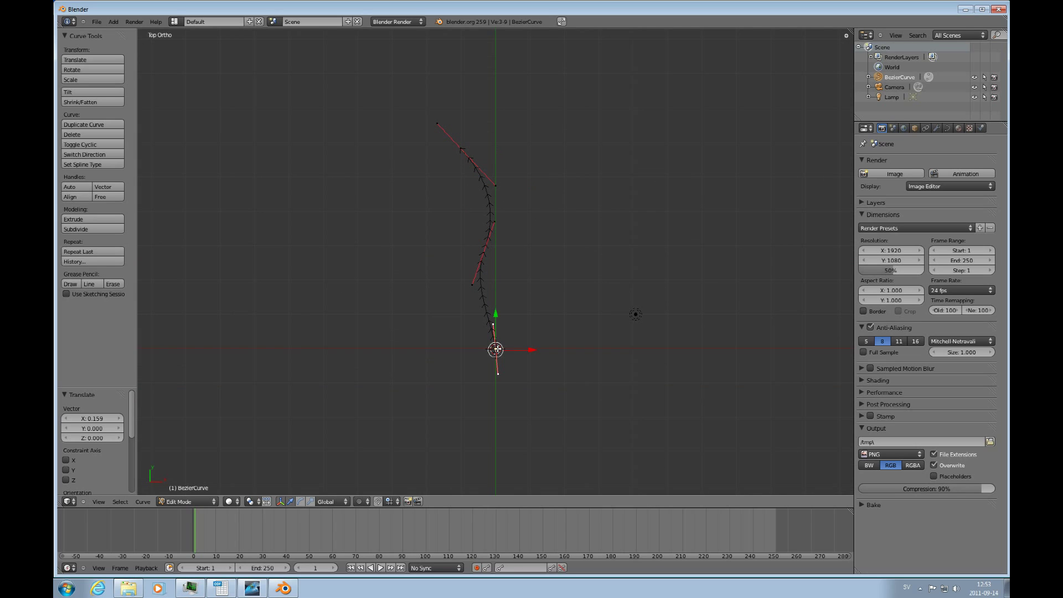
- Extrude a new point up-left from the bottom point and swing its handle upward
key(e)
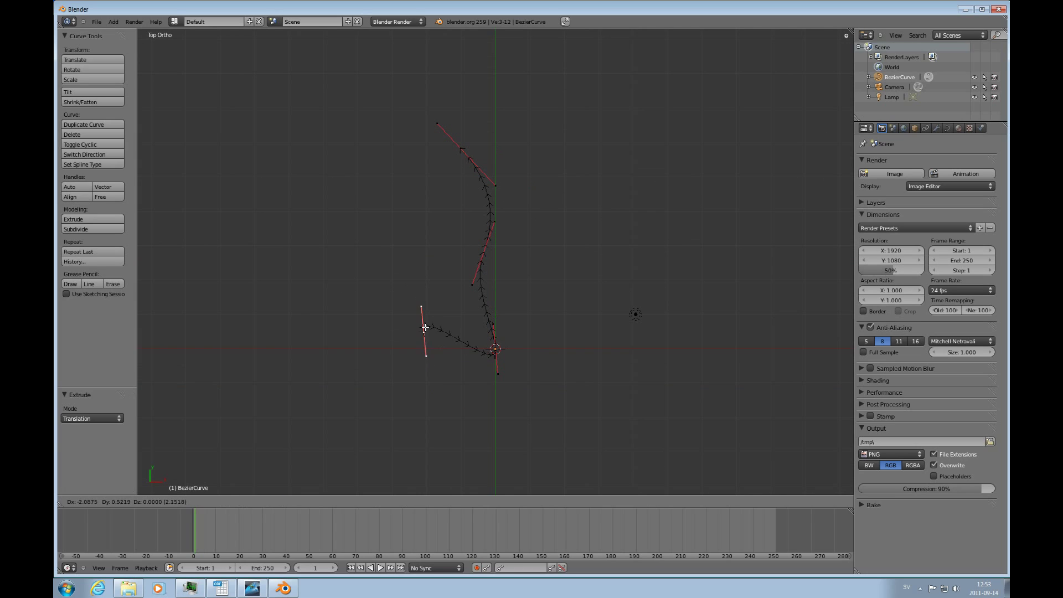
click(420, 312)
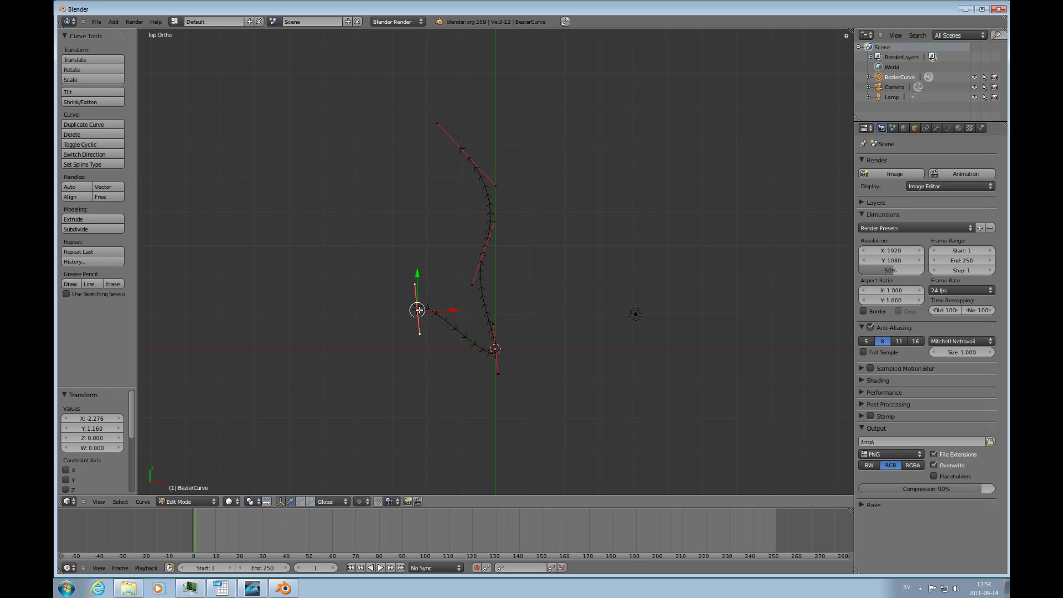
key(g)
click(413, 292)
right_click(413, 294)
key(g)
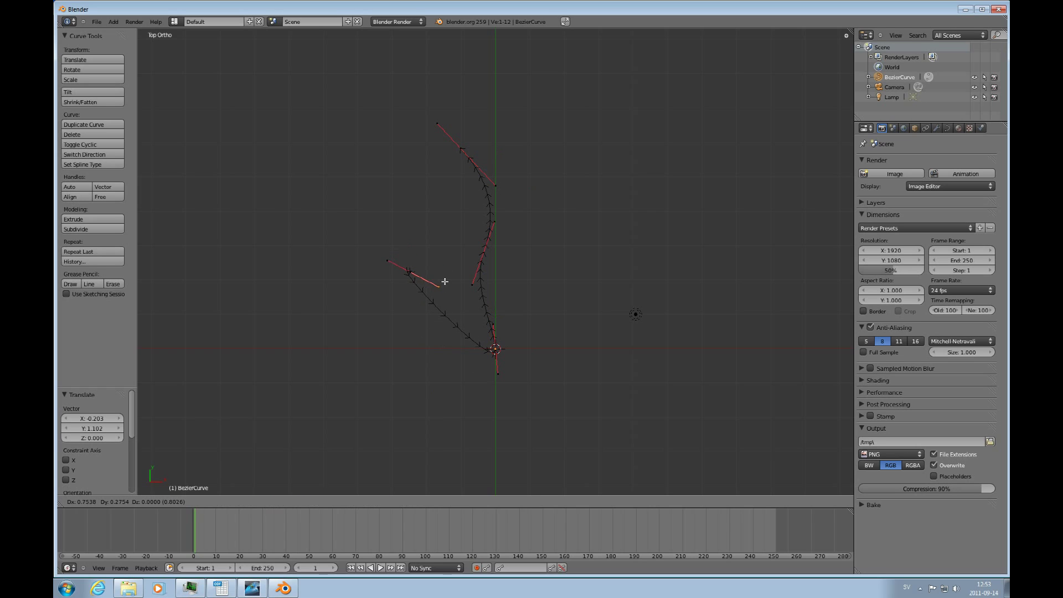
click(416, 230)
- Extrude another point near the top left and reposition its handle
right_click(412, 272)
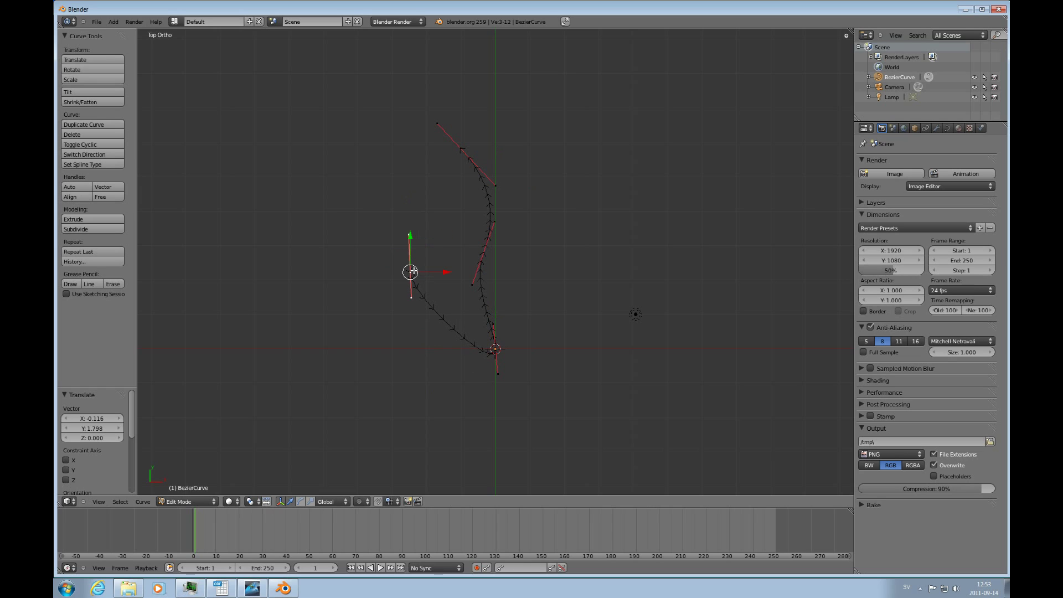
key(e)
click(408, 157)
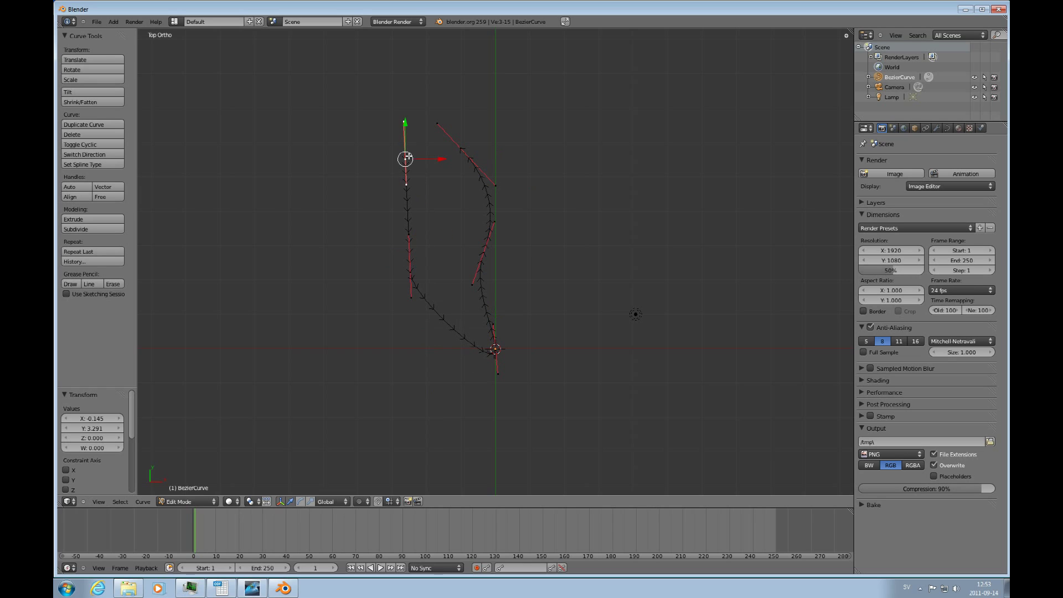
key(g)
click(367, 136)
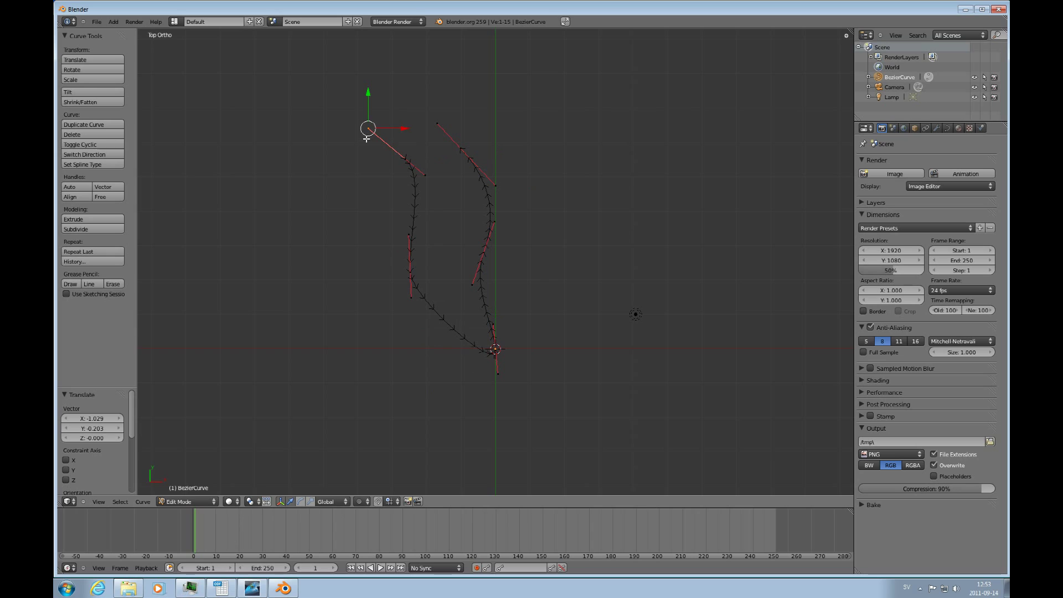
key(g)
click(392, 159)
- Adjust the upper and lower-left handle ends to smooth the left arc
right_click(409, 171)
key(g)
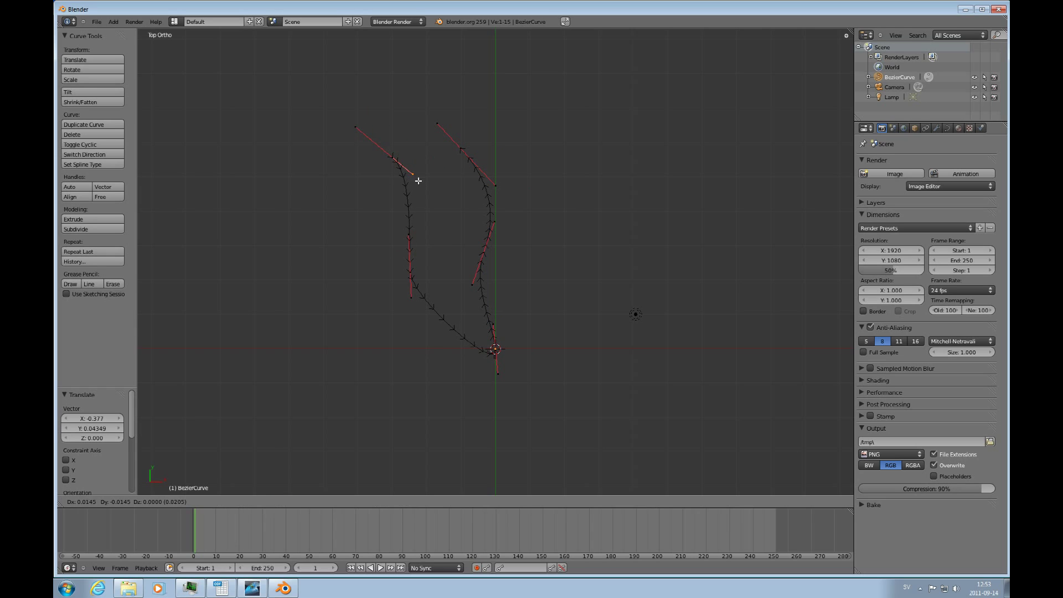
click(444, 199)
right_click(417, 295)
key(g)
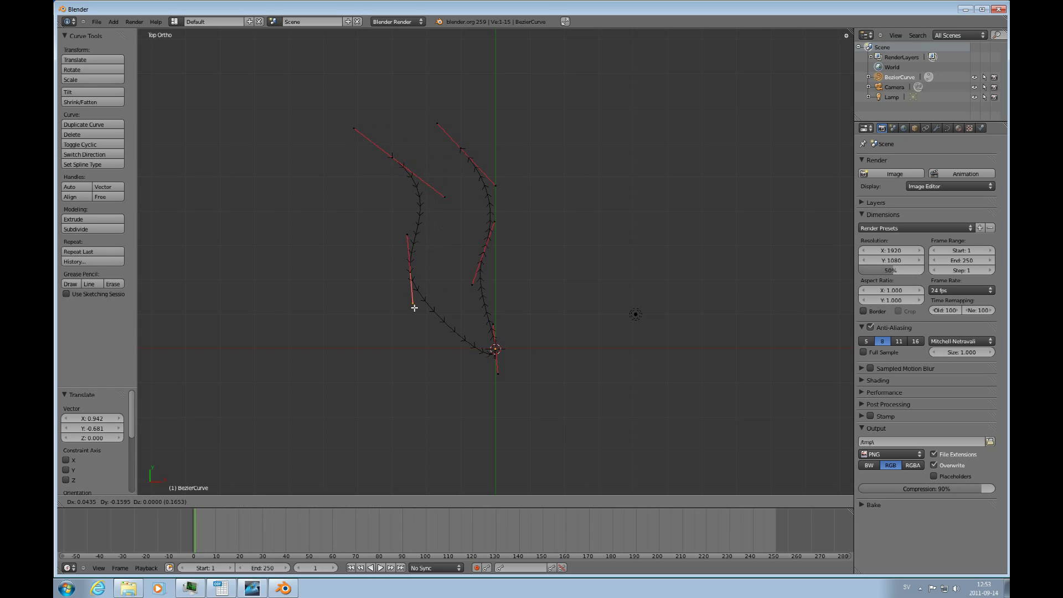
click(420, 315)
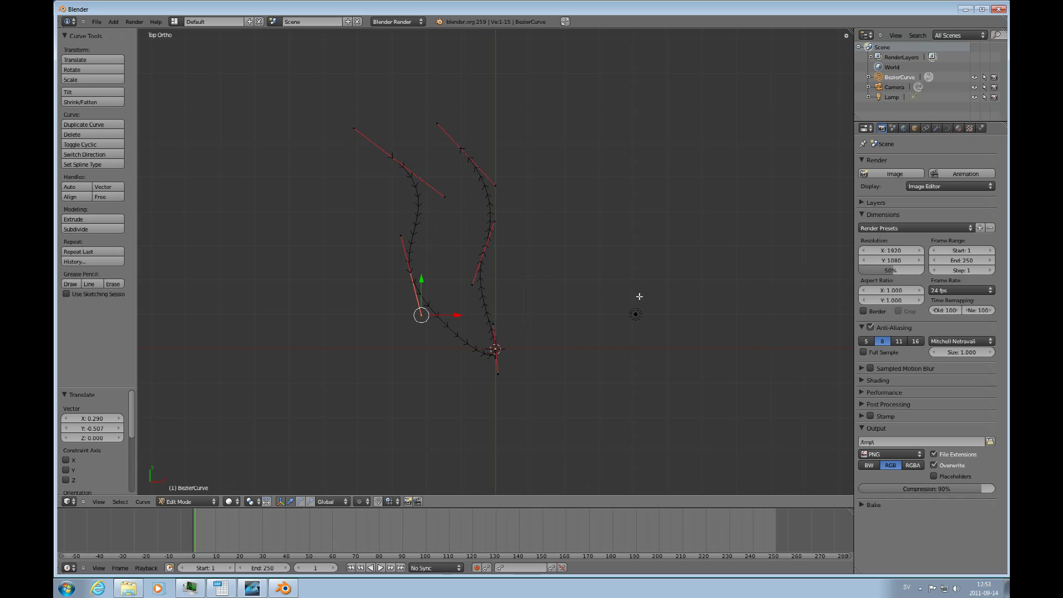
- Set the curve's Resolution U to 6 in its curve data settings
click(846, 35)
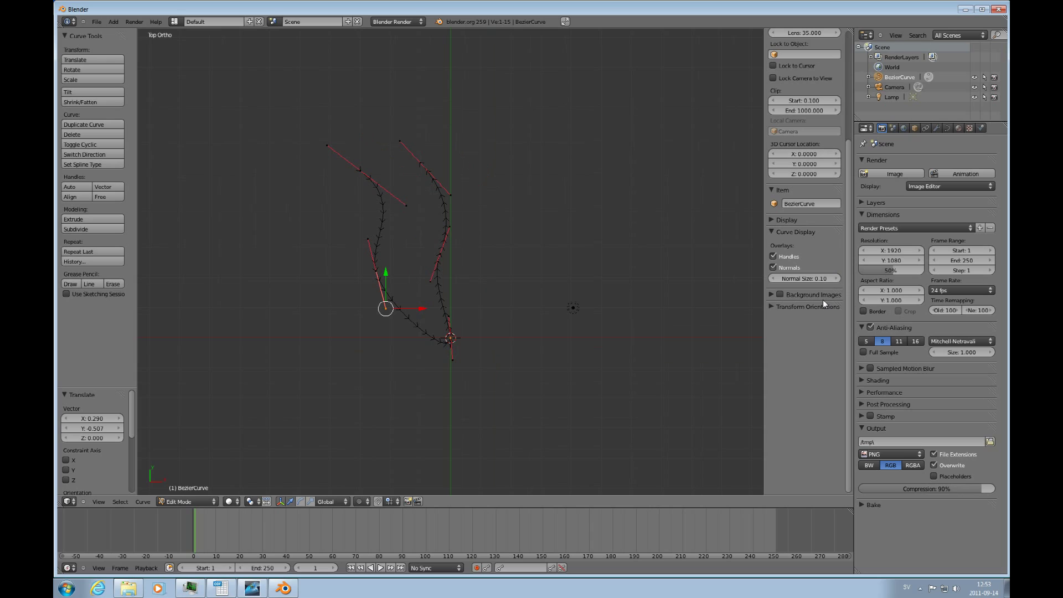
click(948, 128)
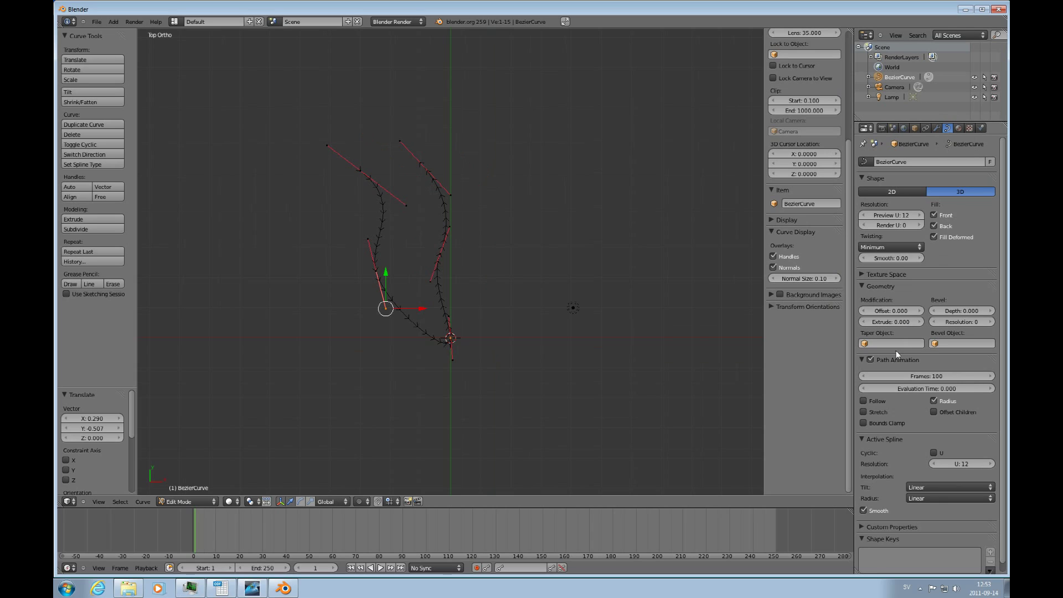
click(964, 468)
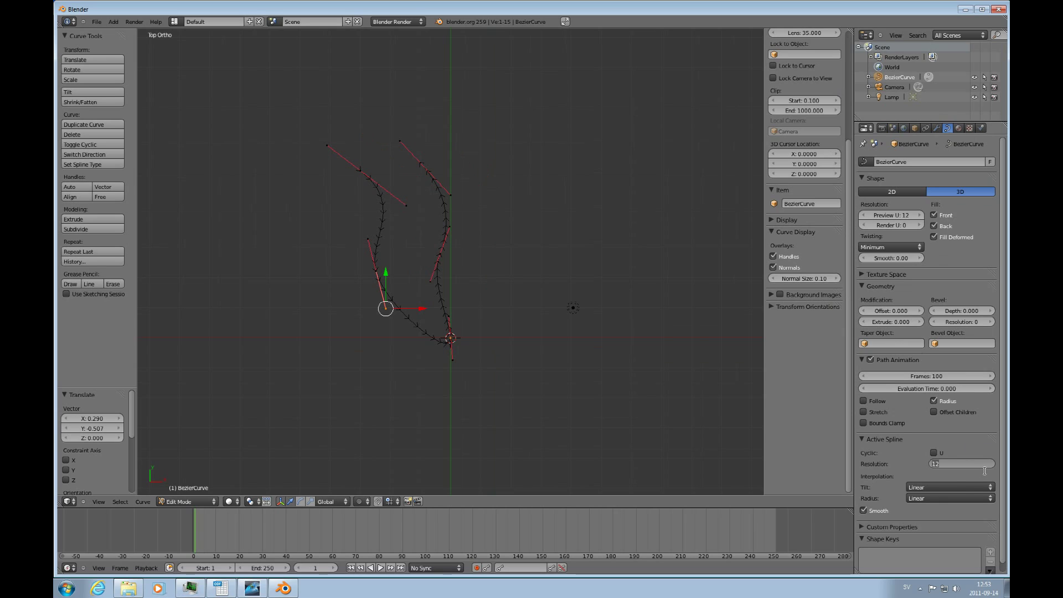
text(6)
key(Return)
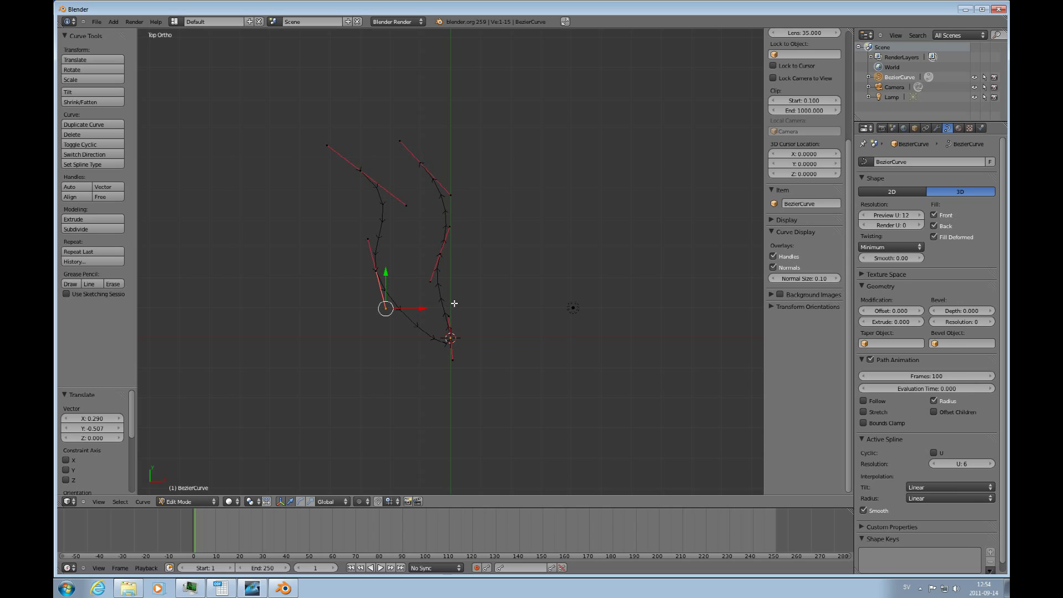
- Convert the Bezier profile with Mesh from Curve and select all its vertices in Edit Mode
key(Tab)
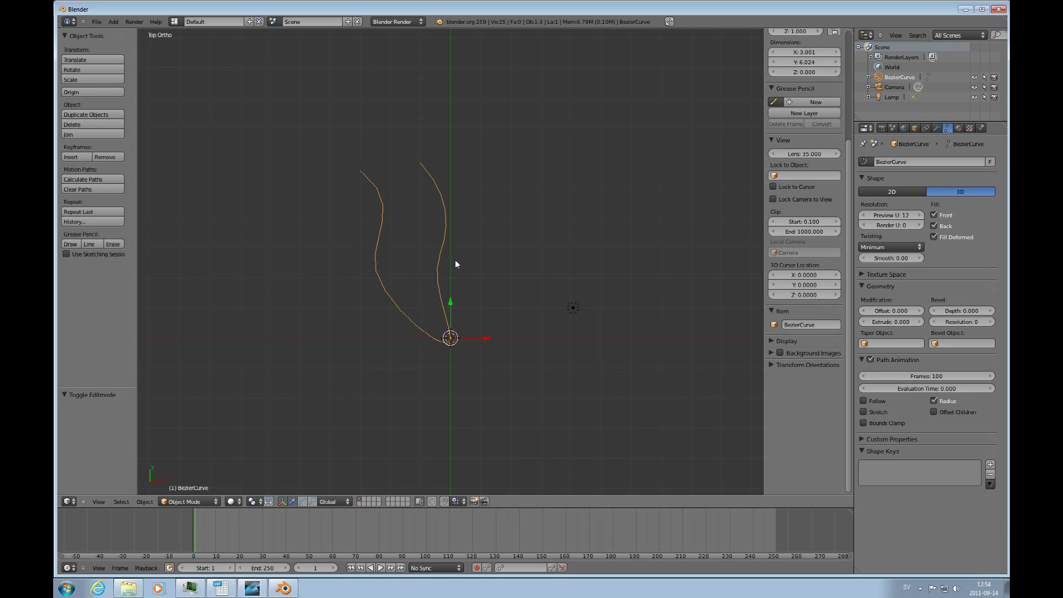
key(alt+c)
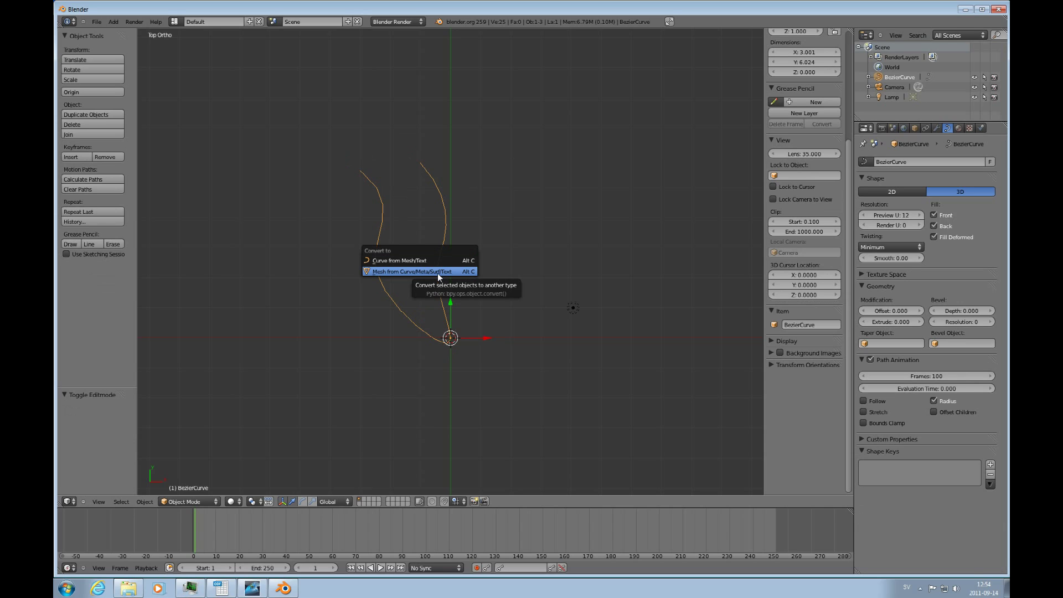
click(438, 273)
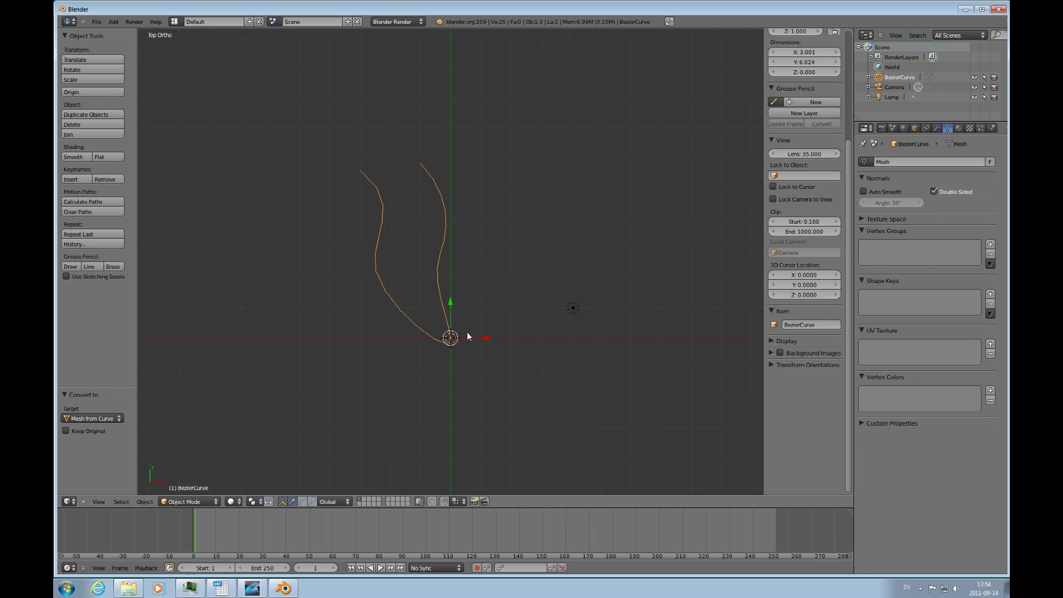
key(Tab)
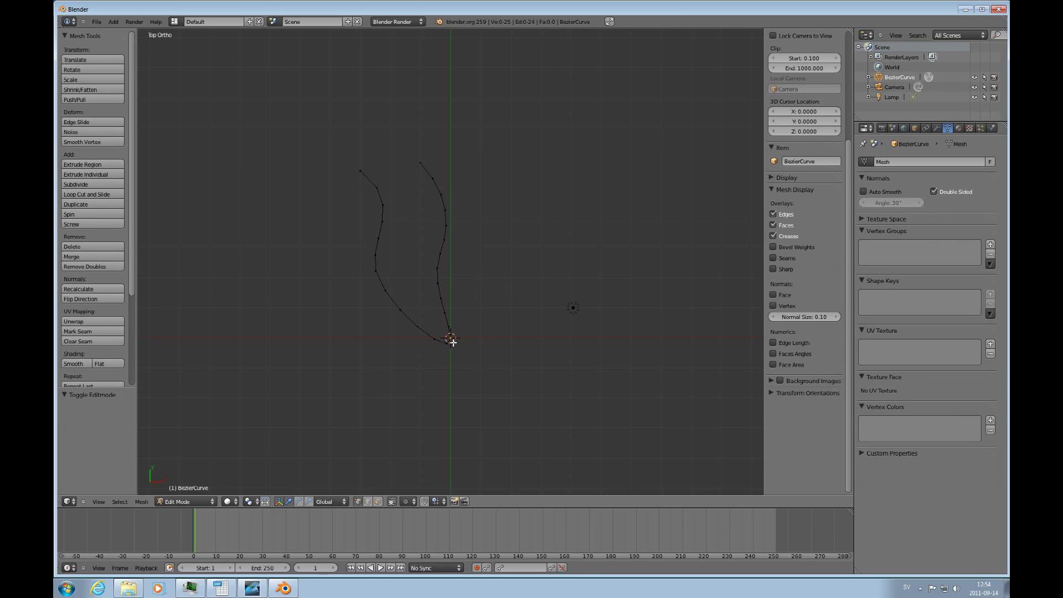
key(a)
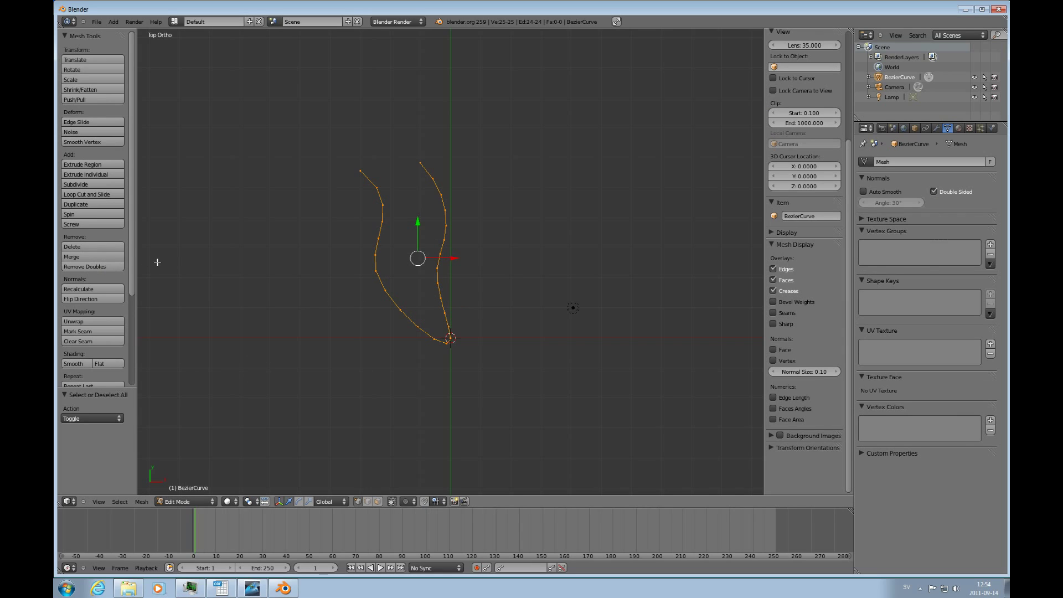
- Spin the profile vertices around the Y axis, setting axis Y to 1 and Z to 0
click(75, 214)
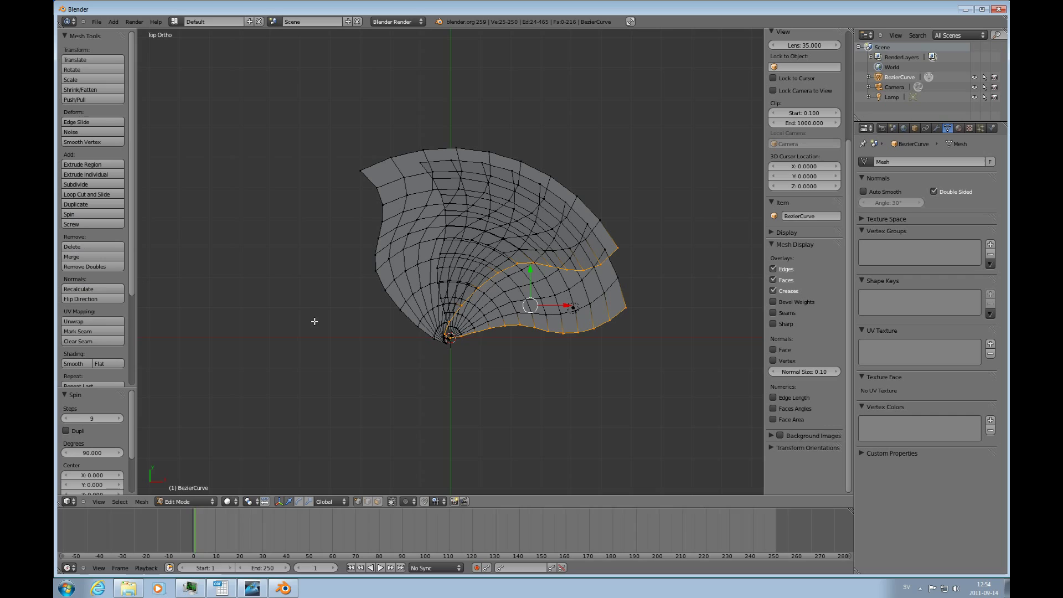
drag(133, 418, 131, 456)
click(91, 474)
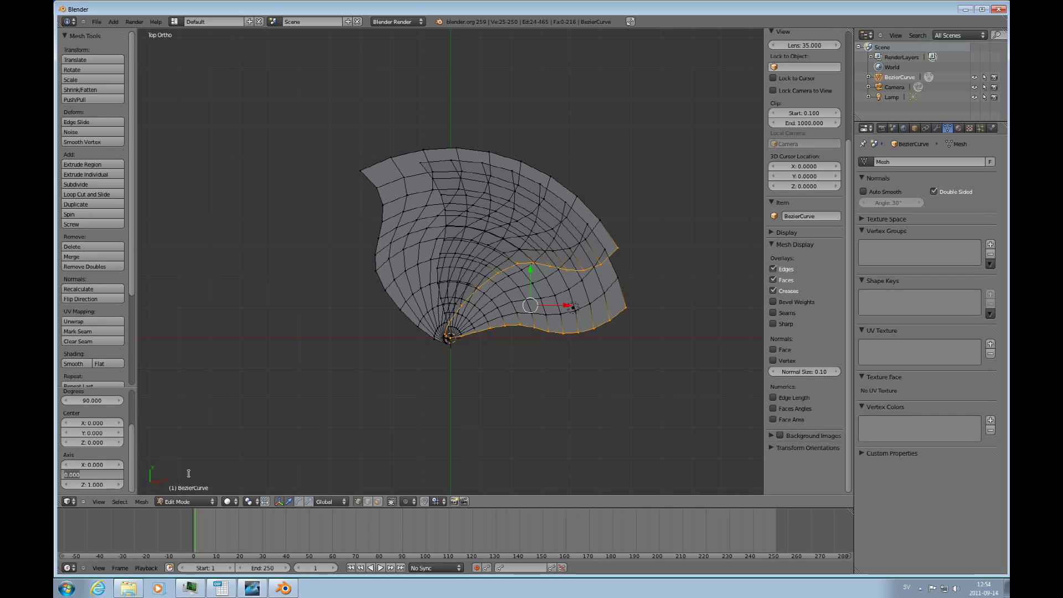
text(1)
key(Return)
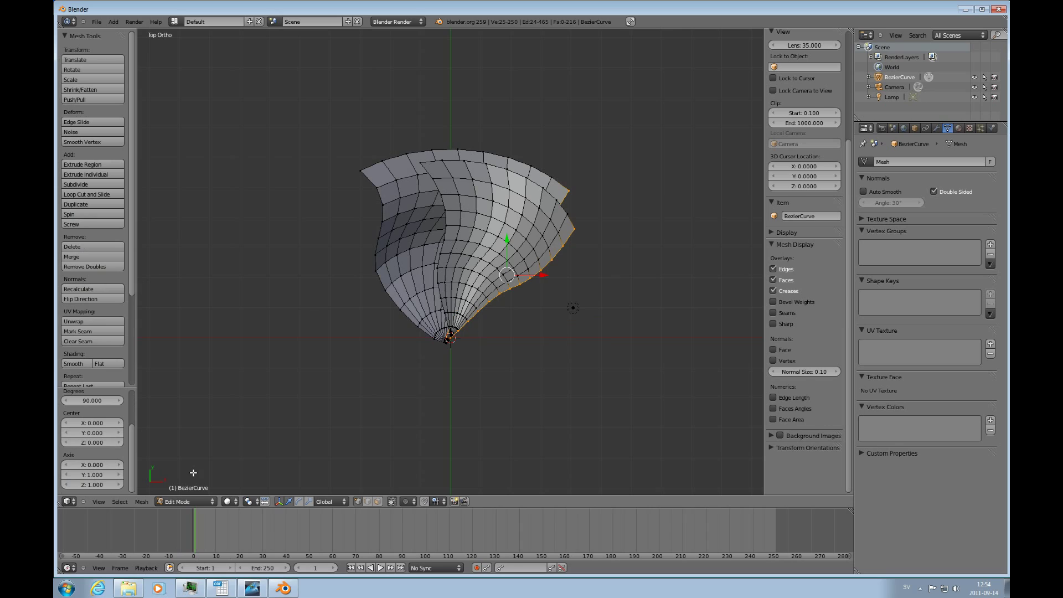
click(116, 485)
text(0)
key(Return)
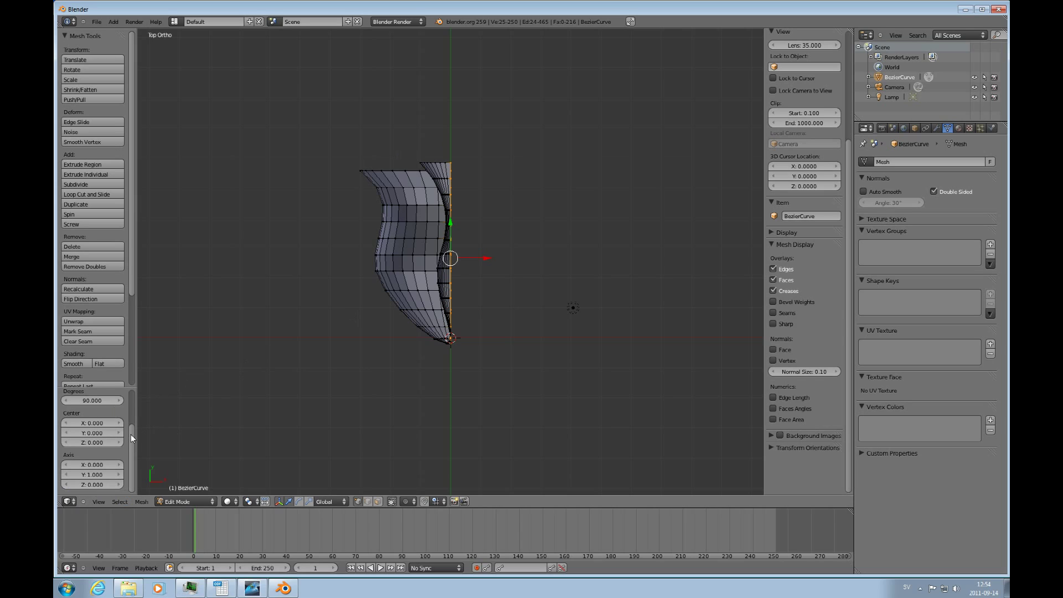
- Set the spin to 12 steps and 360 degrees, then orbit to view the vase side-on
drag(131, 435, 136, 397)
click(105, 419)
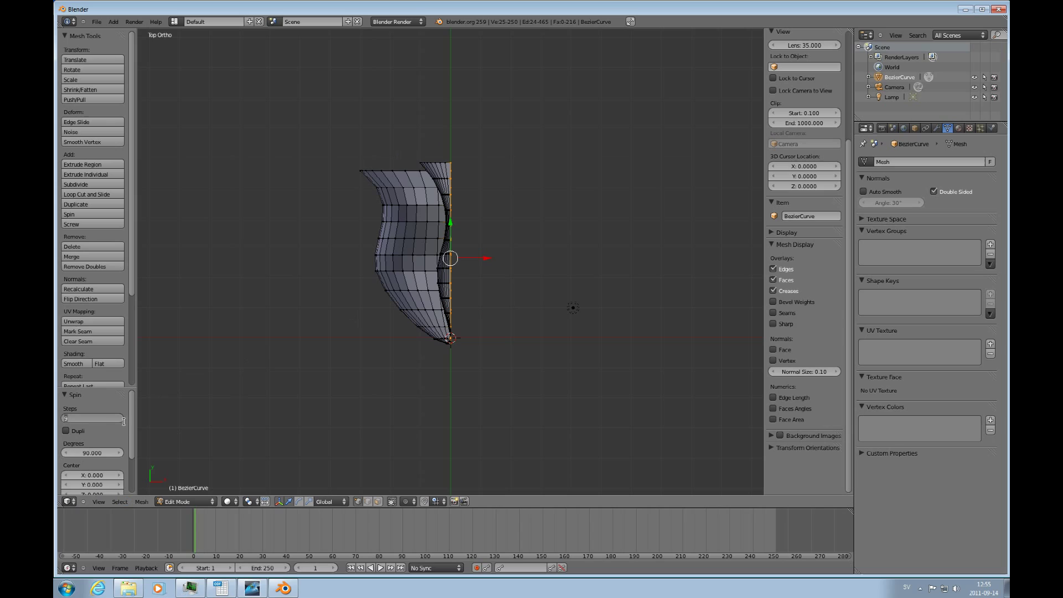
text(12)
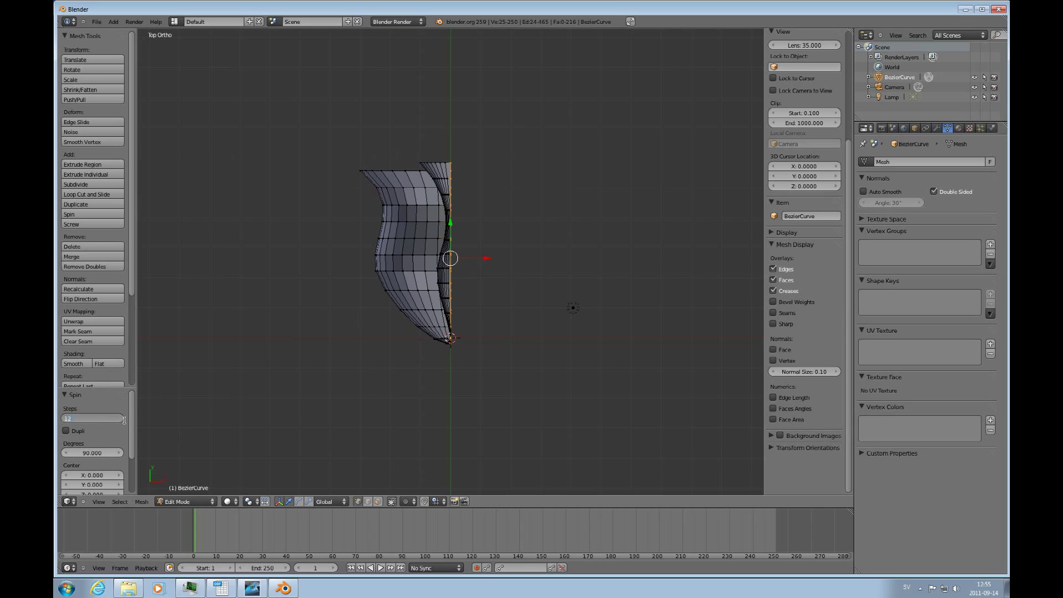
key(Return)
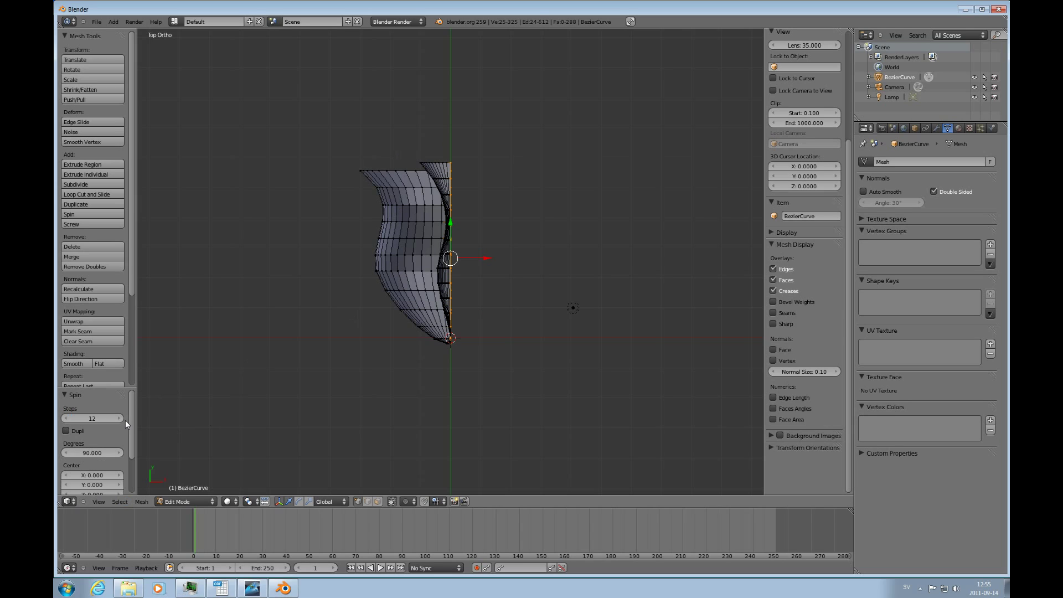
click(95, 455)
text(360)
key(Return)
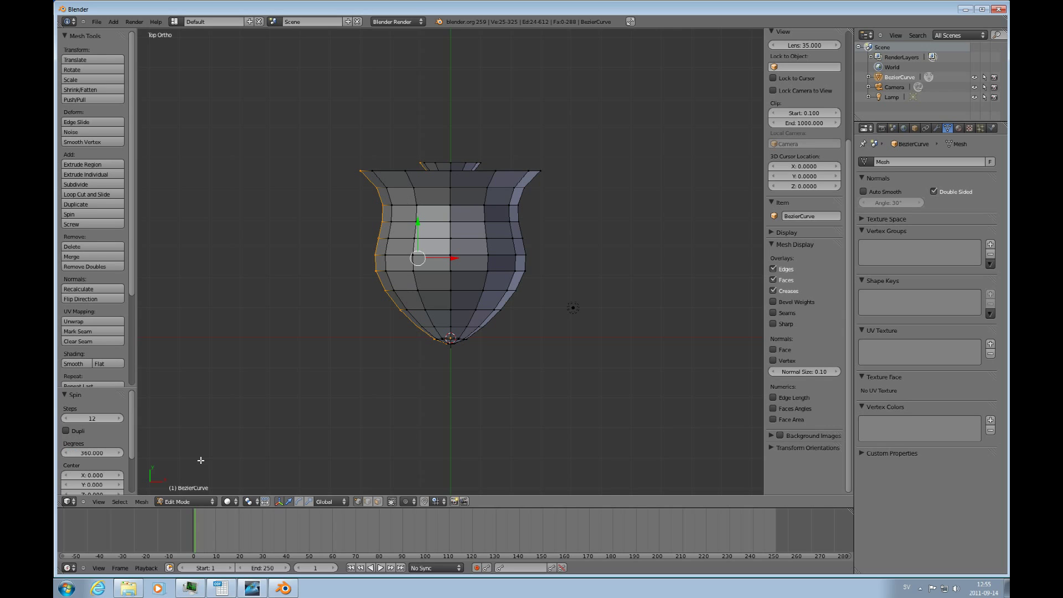
scroll(443, 264, down, 3)
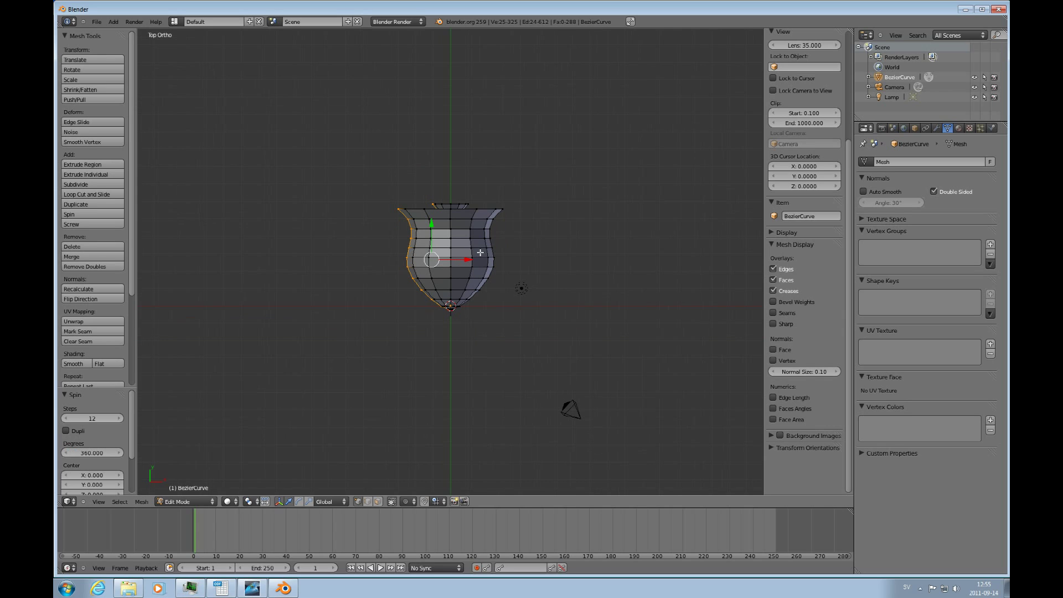
middle_drag(459, 248, 509, 282)
scroll(493, 310, up, 4)
scroll(501, 269, up, 5)
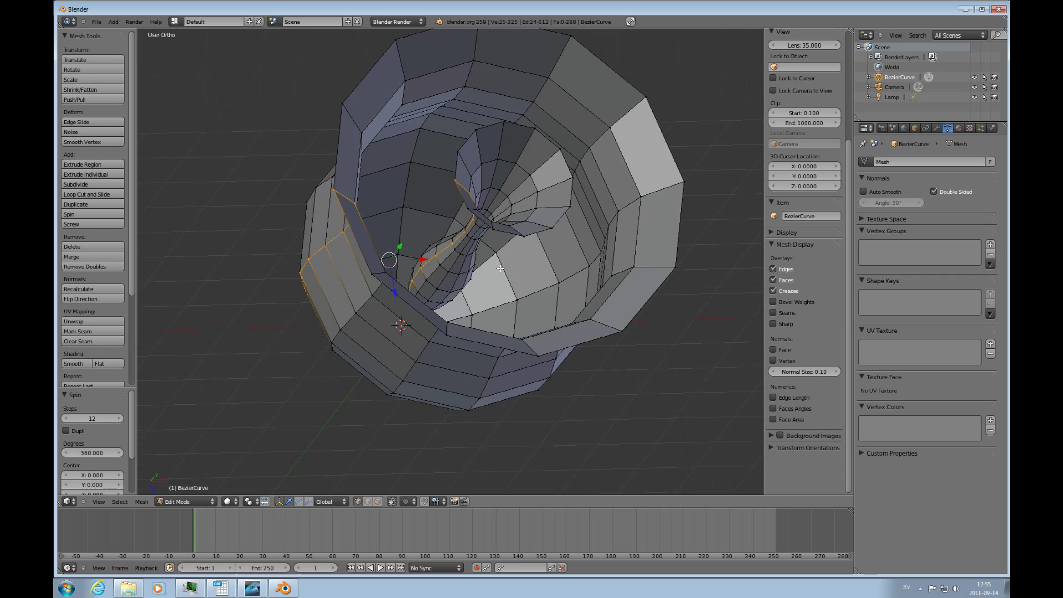
scroll(500, 268, down, 2)
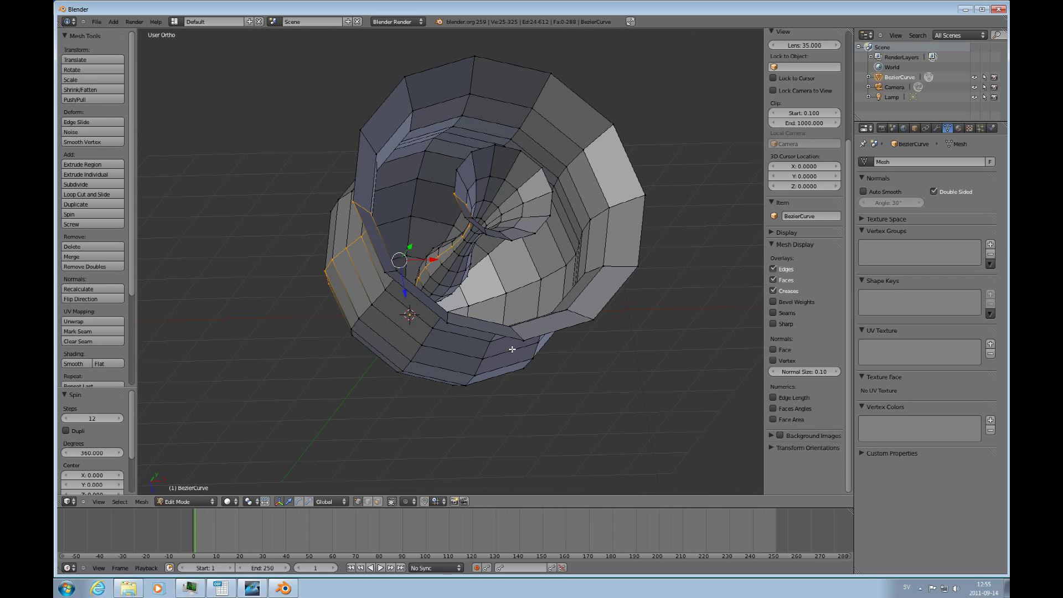
middle_drag(512, 349, 448, 256)
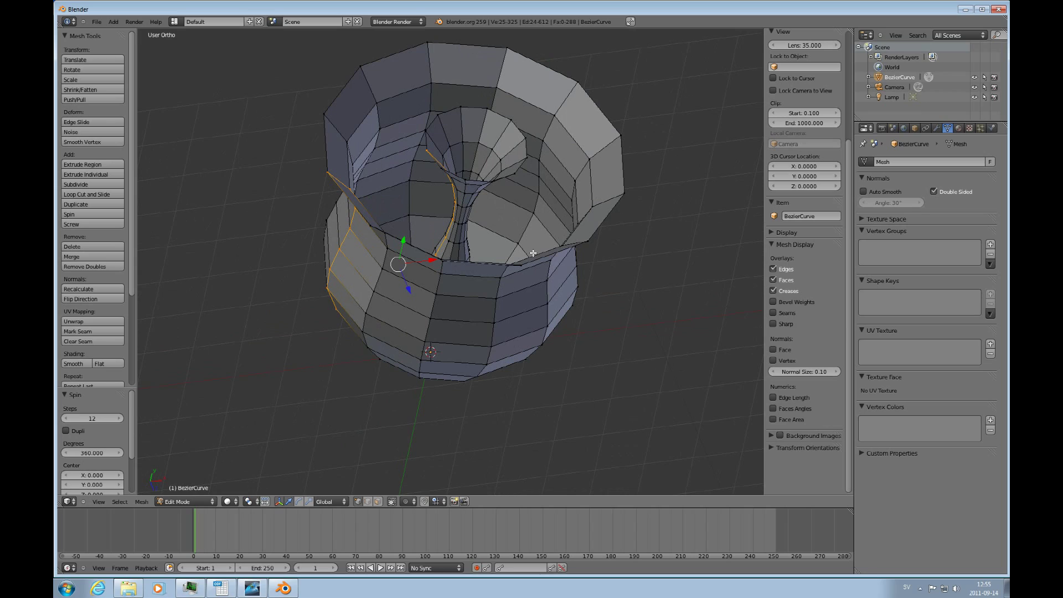
- Add a Subdivision Surface modifier to the vase and return to Object Mode to view it
click(939, 127)
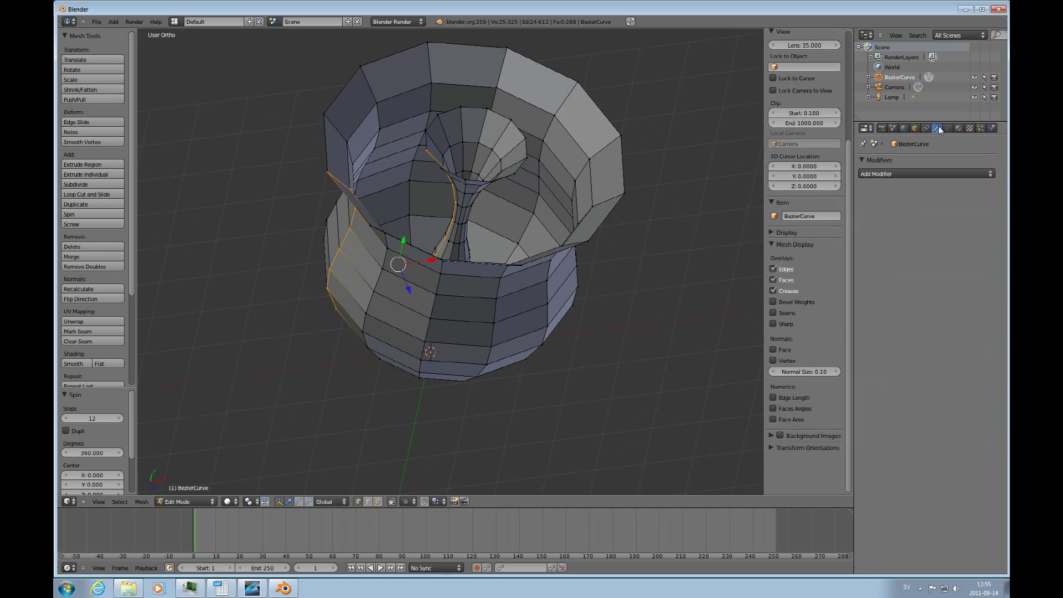
click(913, 173)
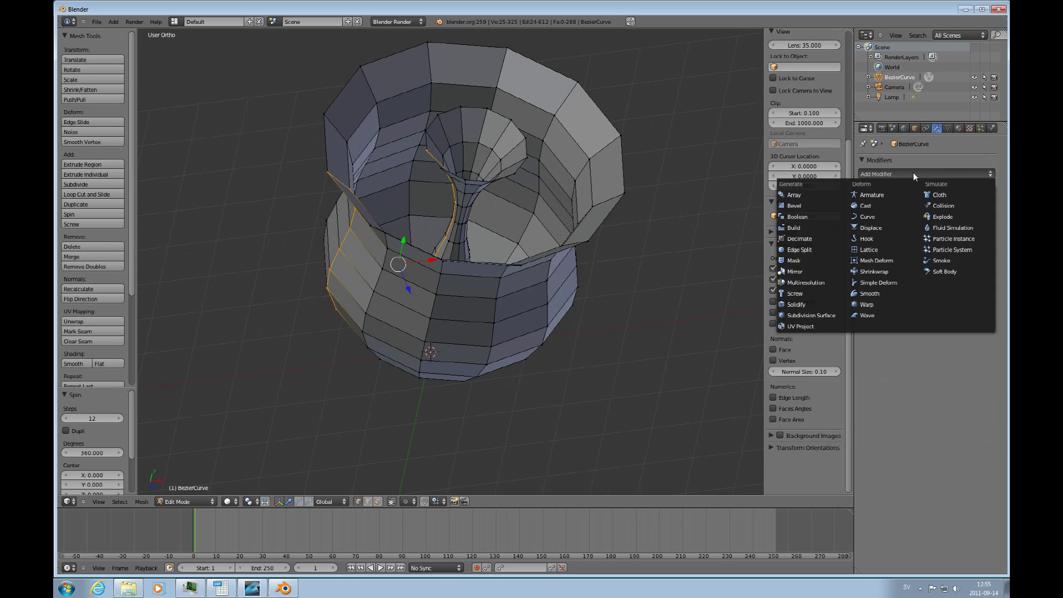
click(795, 315)
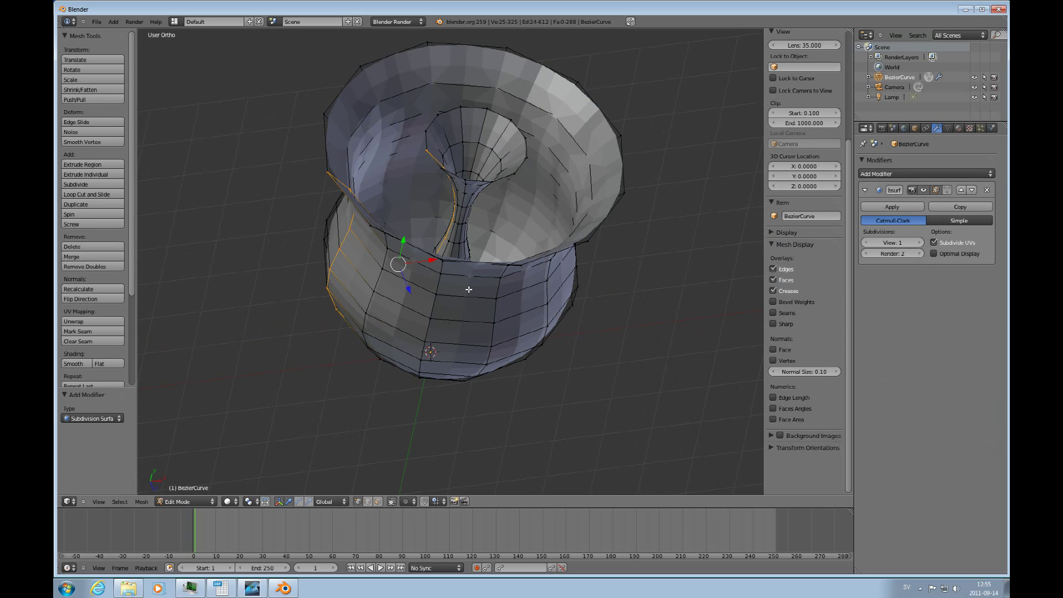
middle_drag(478, 285, 503, 167)
key(Tab)
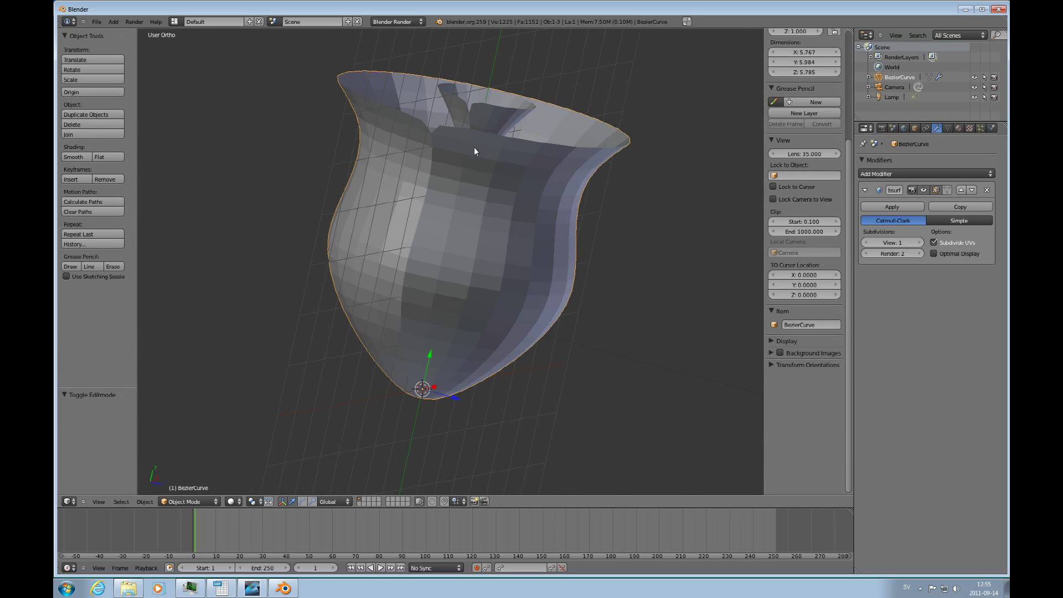
scroll(468, 198, up, 2)
scroll(468, 199, down, 2)
middle_drag(469, 200, 436, 210)
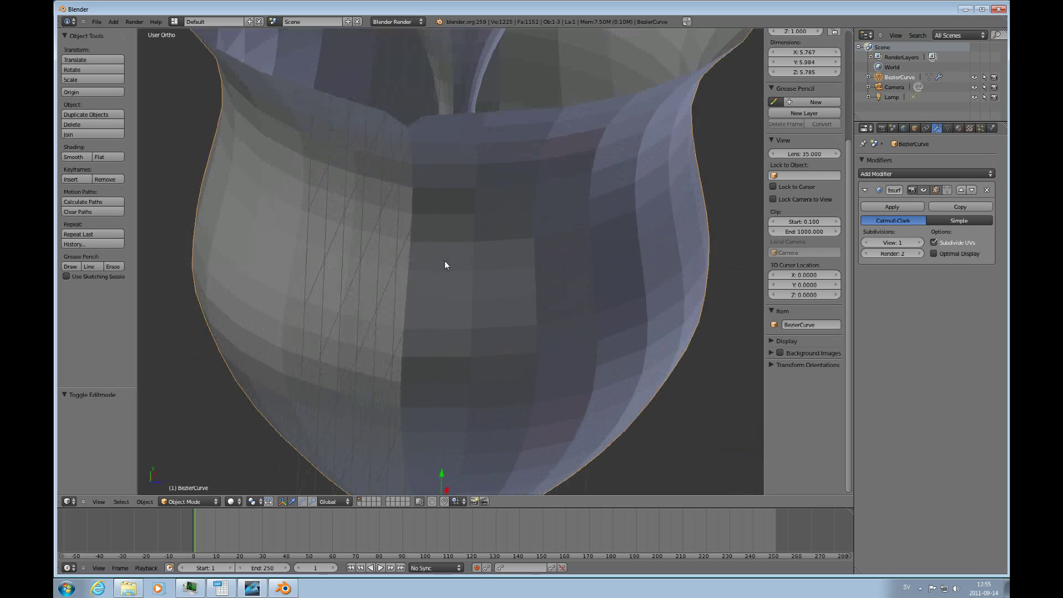
scroll(444, 265, down, 3)
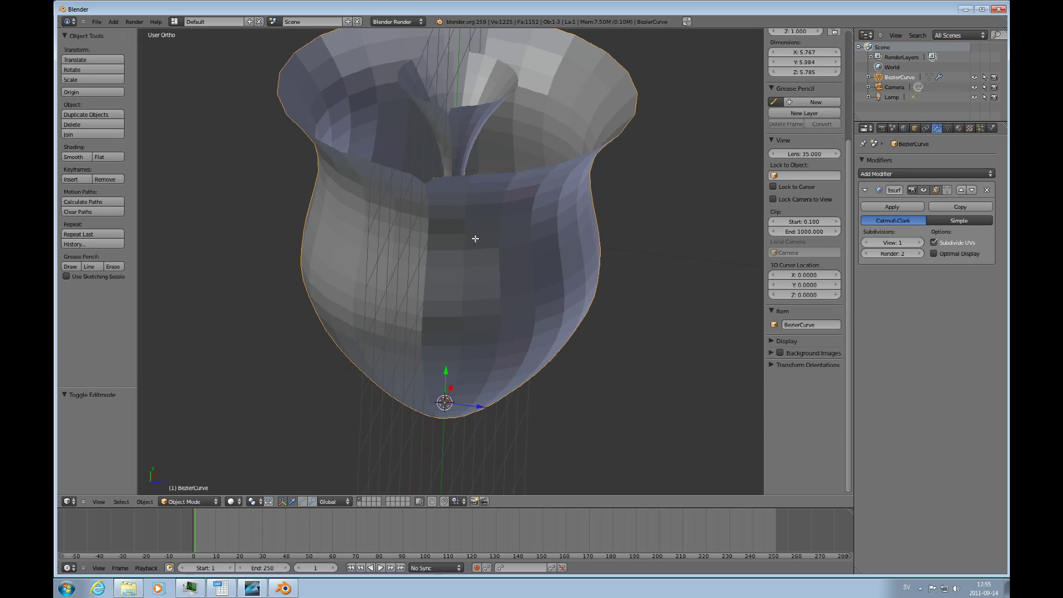
- Select the whole vase mesh and merge its duplicate seam vertices, removing two
key(Tab)
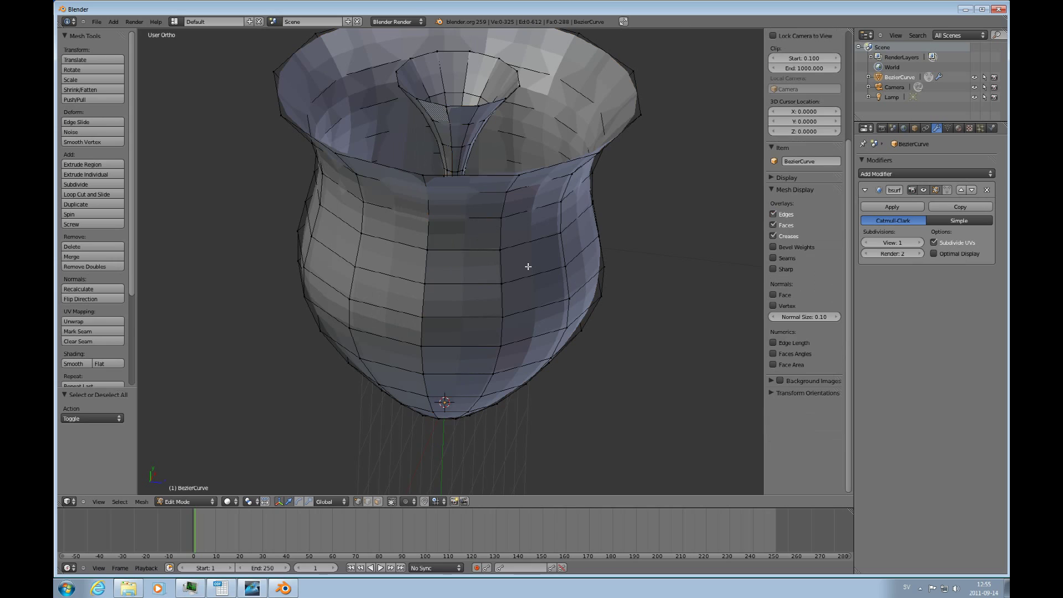
key(a)
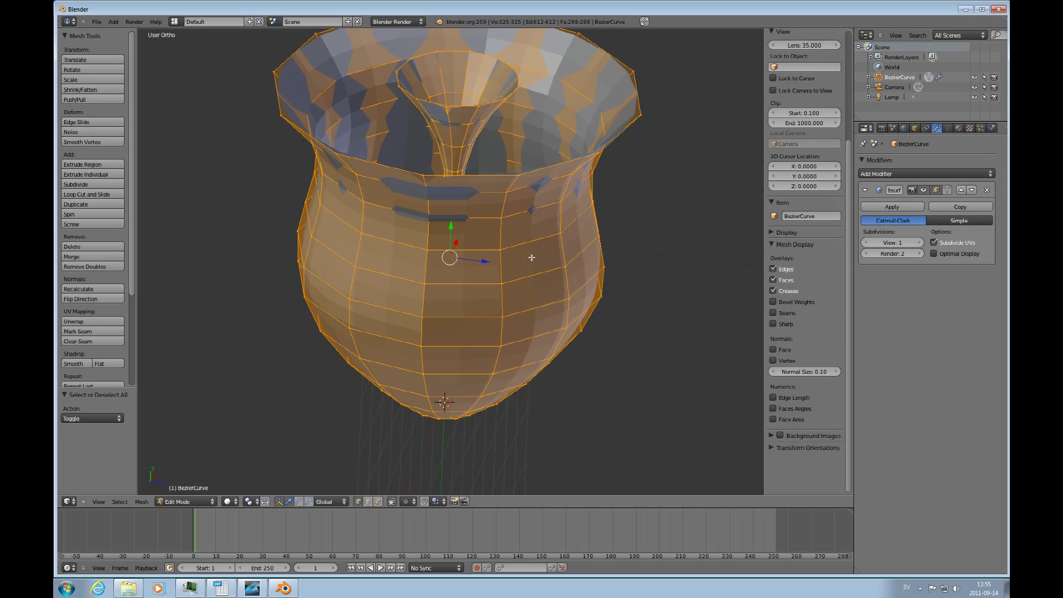
click(81, 266)
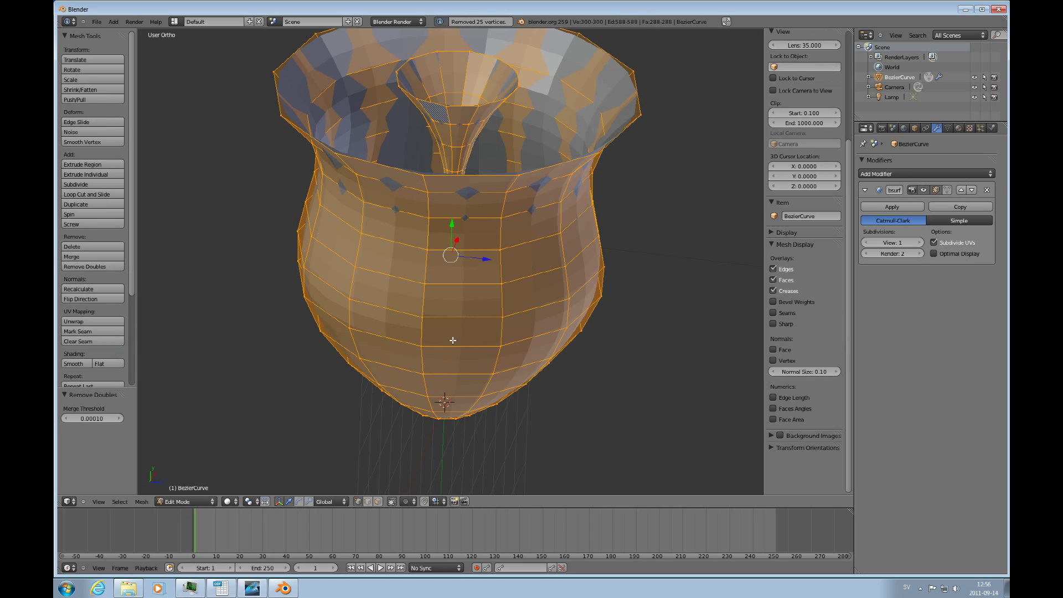
key(Tab)
scroll(457, 277, up, 2)
scroll(457, 277, down, 3)
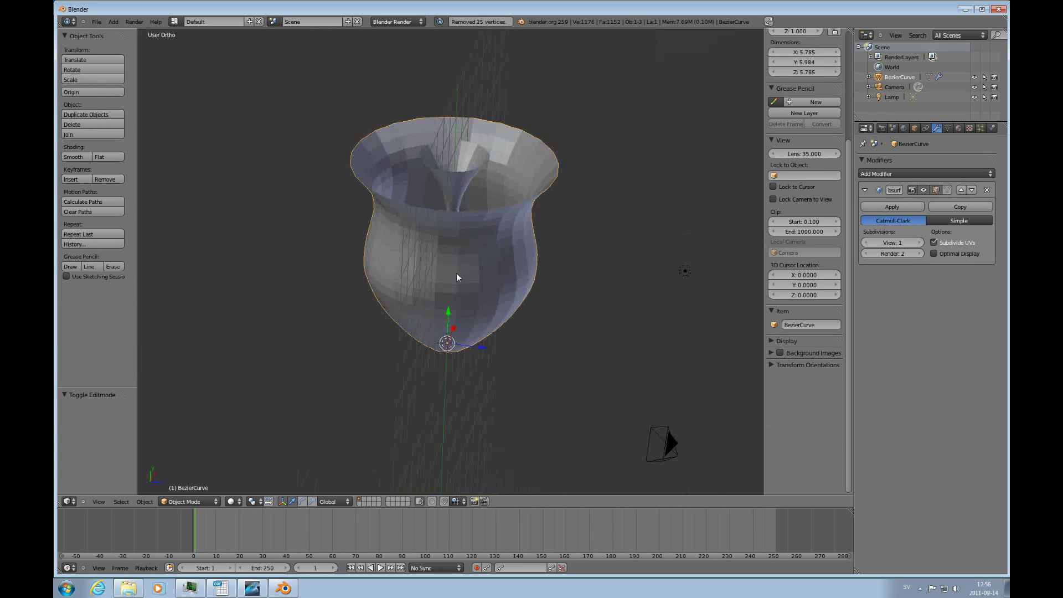
middle_drag(456, 277, 492, 220)
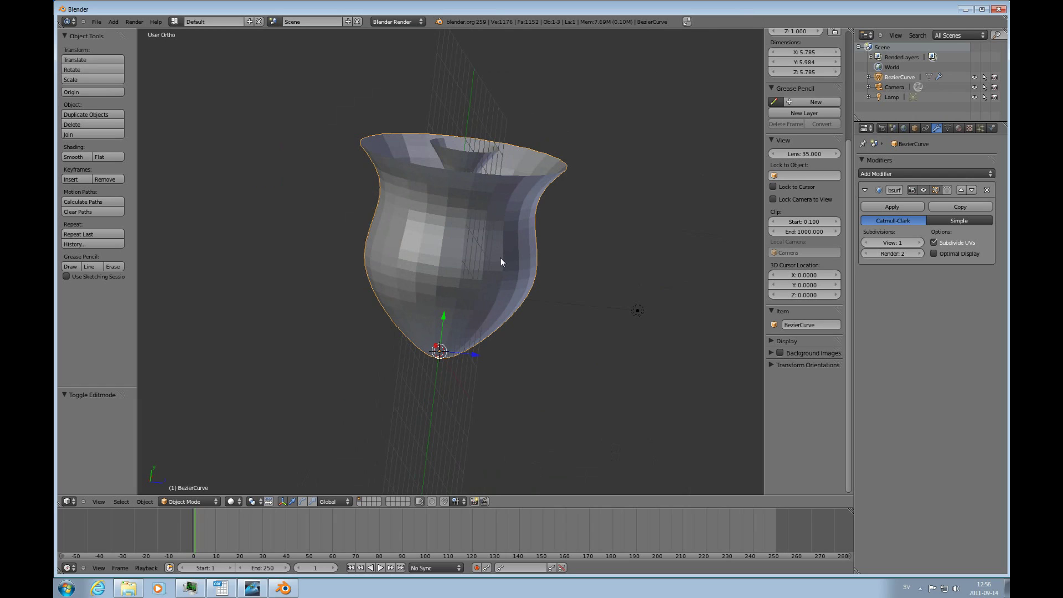
scroll(510, 242, up, 2)
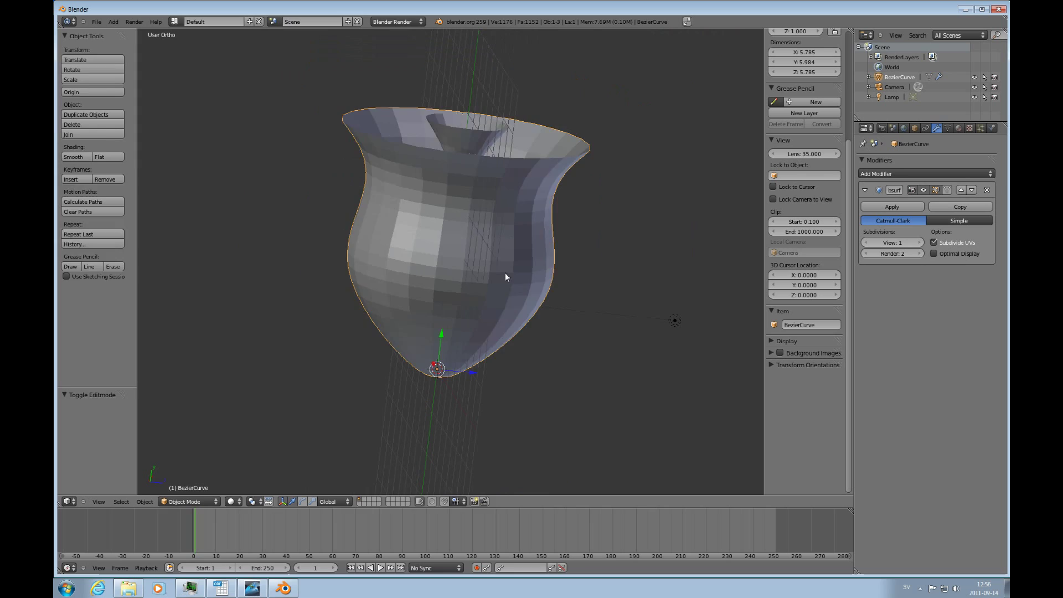
- Switch the vase into Edit Mode from the header's Mode menu
key(ctrl+Tab)
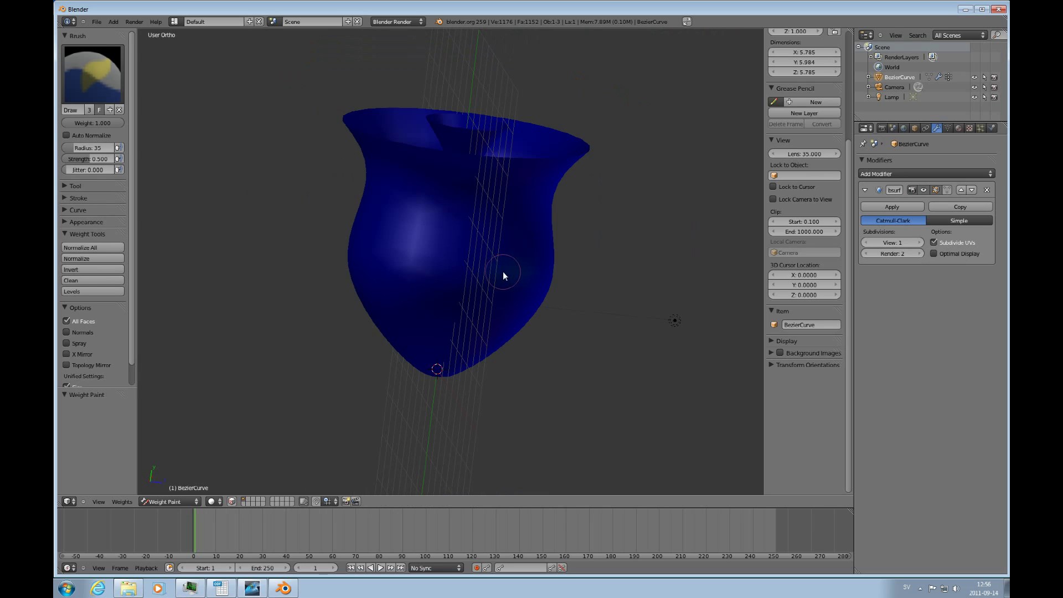
key(ctrl+Tab)
click(206, 502)
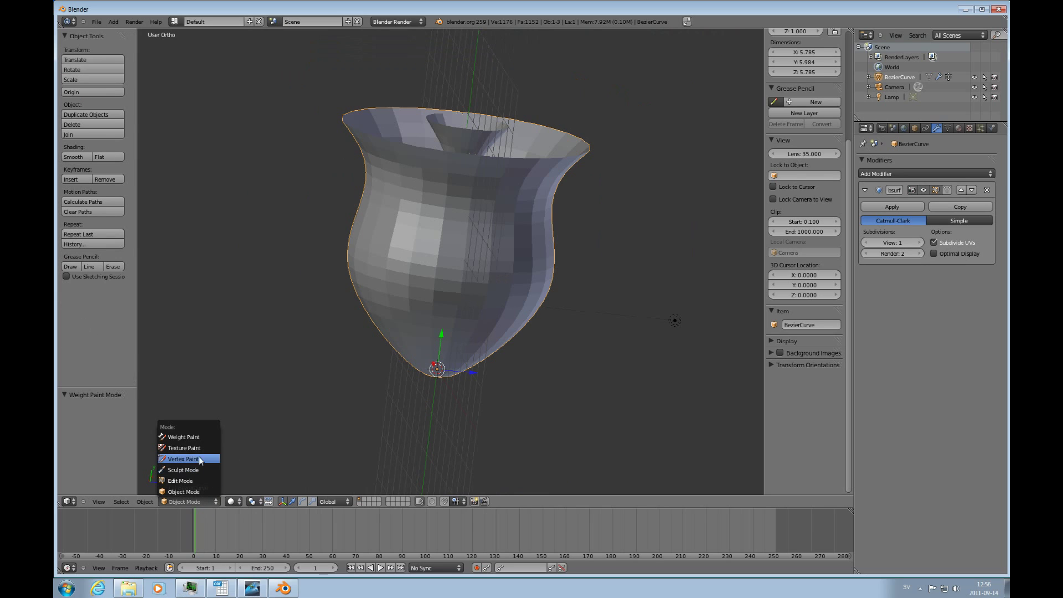
click(191, 480)
- Apply Smooth shading to the vase faces from the Mesh Tools panel
scroll(444, 299, up, 3)
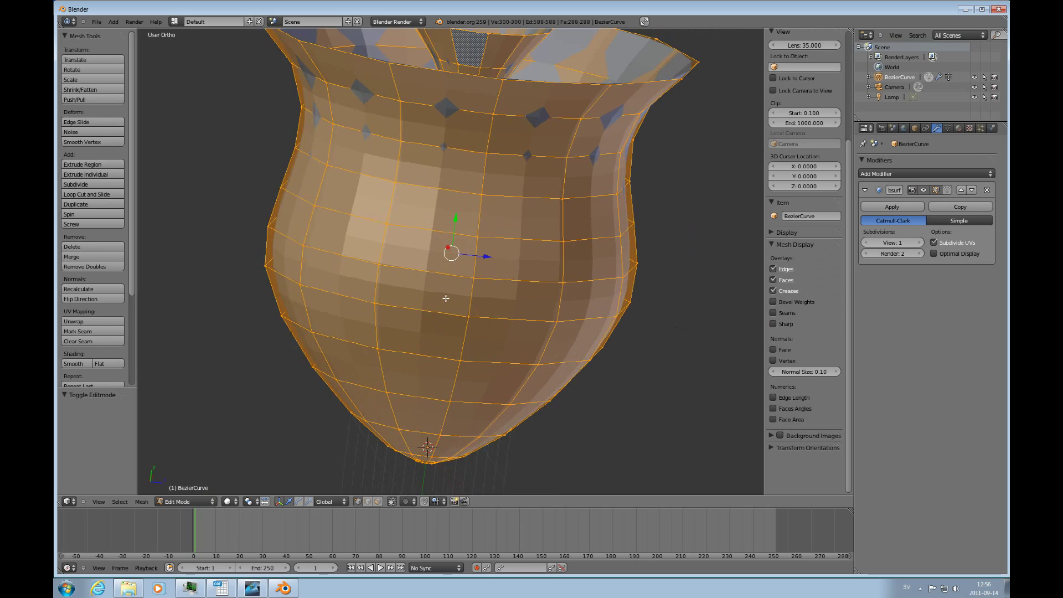
scroll(444, 297, down, 3)
scroll(444, 285, up, 1)
middle_drag(444, 285, 504, 313)
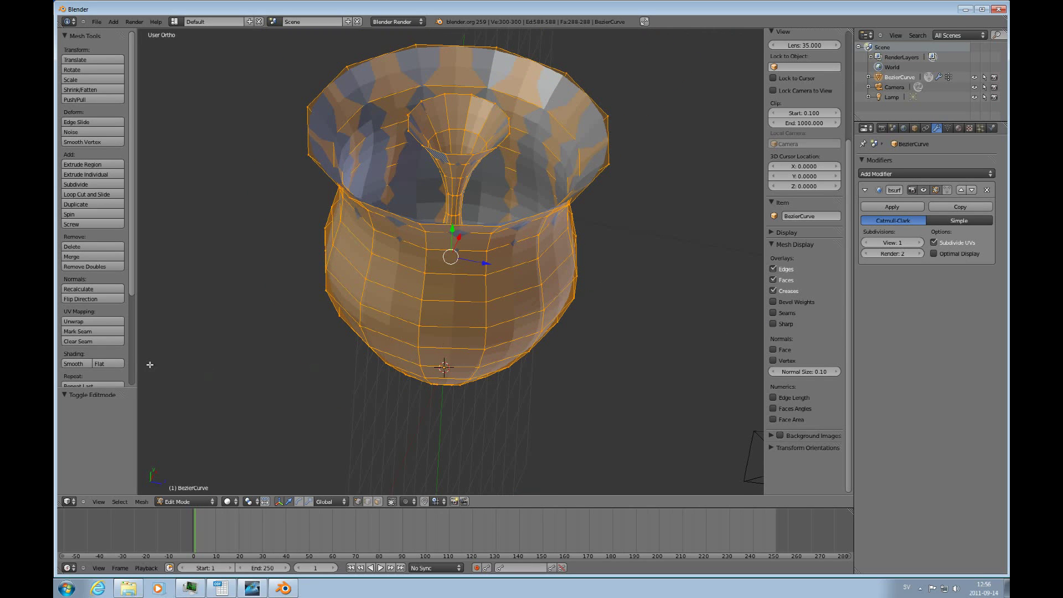
click(78, 364)
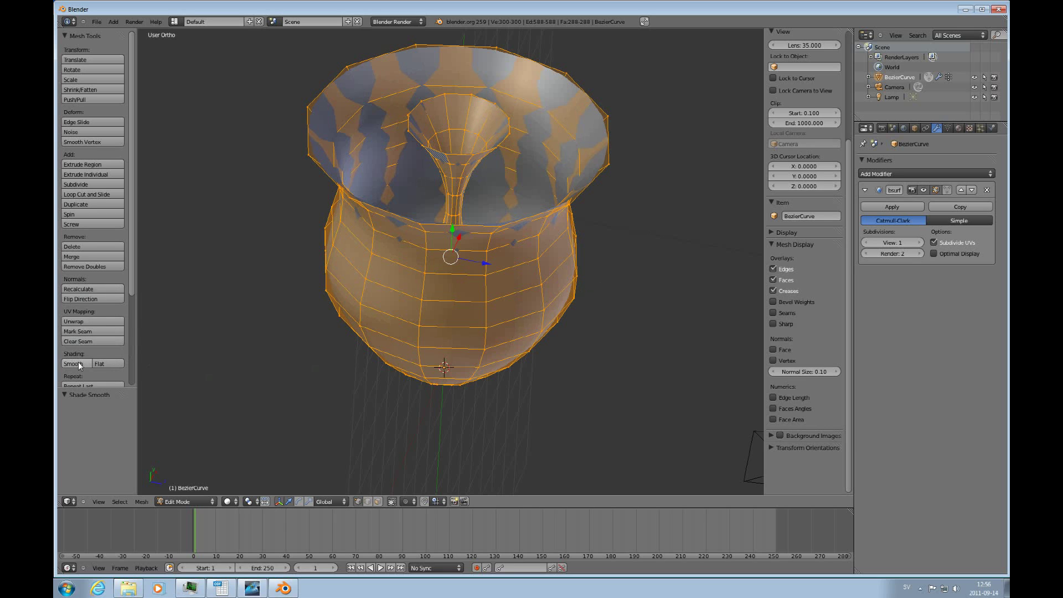
scroll(383, 238, up, 2)
scroll(417, 237, down, 2)
- From a side-on view, select six vertical edge loops around the vase body
middle_drag(502, 338, 532, 296)
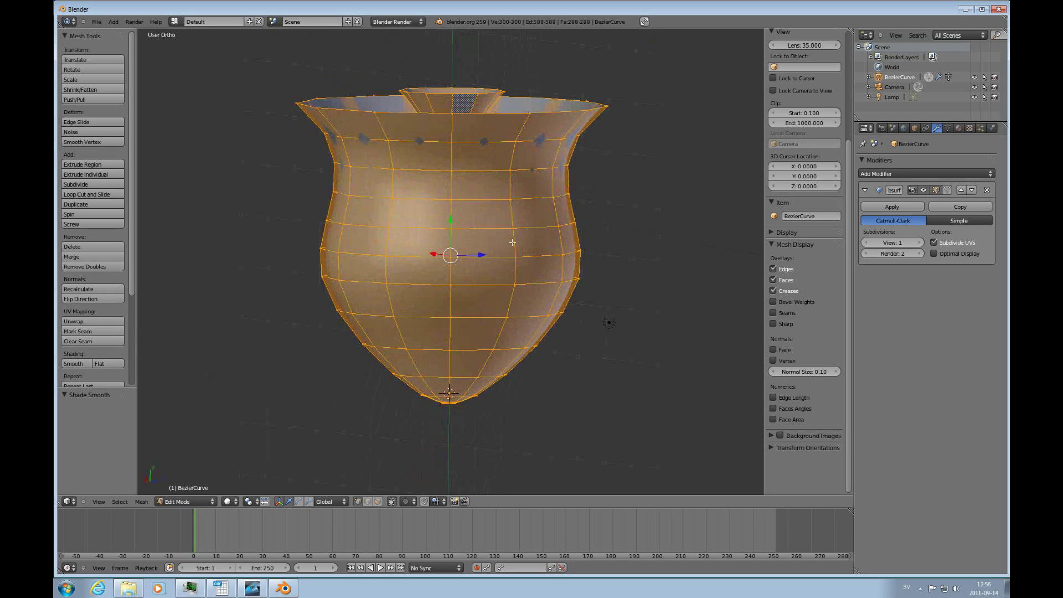
mouse_move(513, 243)
middle_down()
mouse_move(524, 245)
mouse_move(508, 285)
mouse_move(510, 263)
mouse_move(567, 260)
mouse_move(511, 233)
mouse_move(567, 259)
mouse_move(553, 266)
mouse_move(561, 250)
mouse_move(505, 259)
middle_up()
alt+right_click(525, 275)
alt+shift+right_click(535, 267)
click(567, 258)
alt+shift+right_click(490, 324)
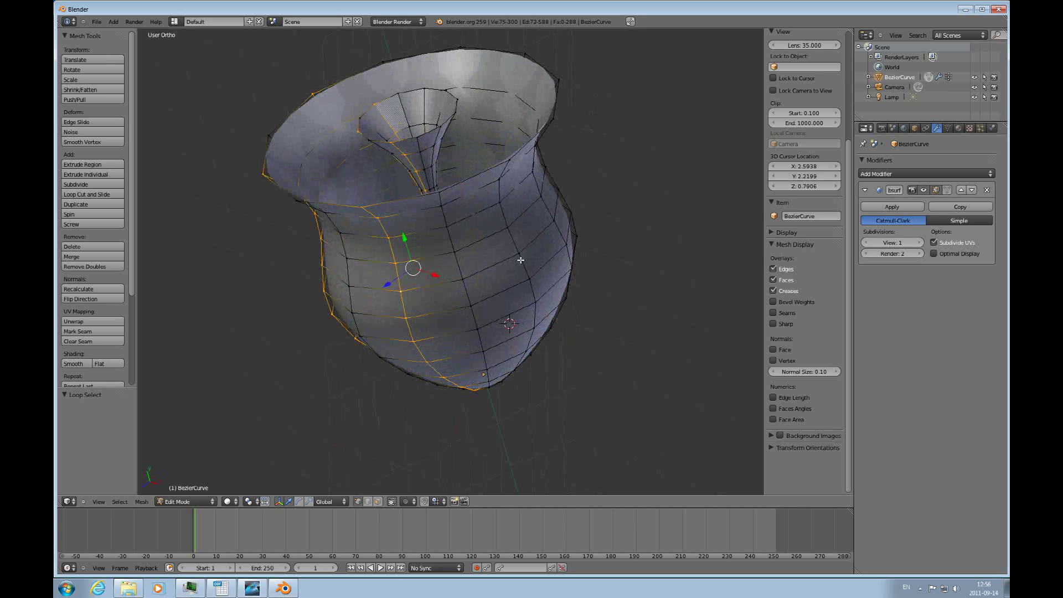
alt+shift+right_click(521, 260)
mouse_move(545, 270)
middle_down()
mouse_move(556, 270)
mouse_move(517, 274)
mouse_move(548, 251)
mouse_move(540, 237)
mouse_move(551, 232)
mouse_move(451, 309)
mouse_move(624, 188)
mouse_move(559, 263)
mouse_move(546, 257)
middle_up()
alt+shift+right_click(517, 272)
alt+shift+right_click(540, 238)
click(578, 234)
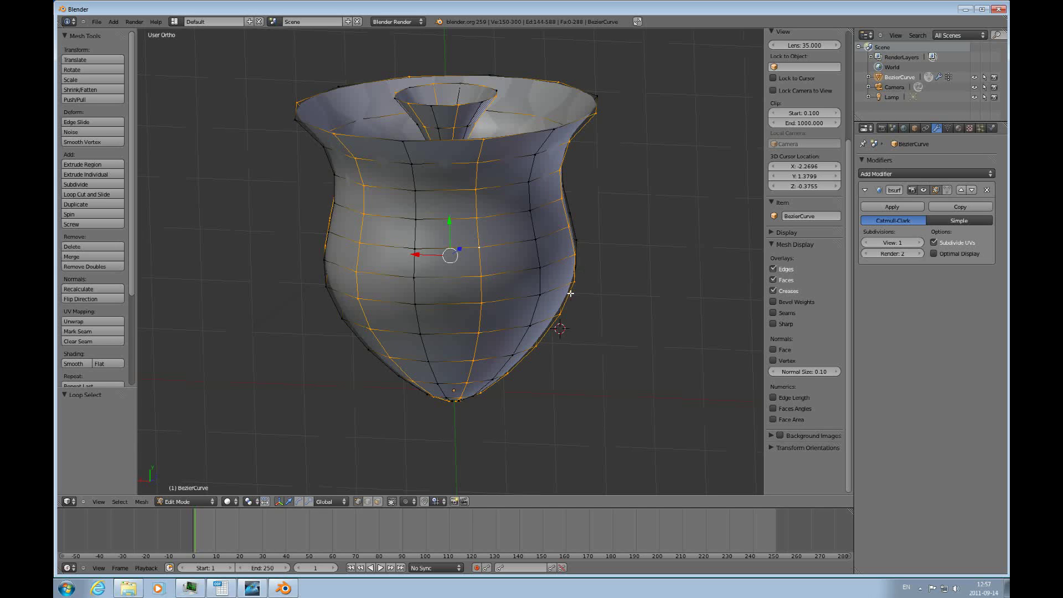
- Scale the selected edge loops to 0.8 so the vase rim forms petals
key(s)
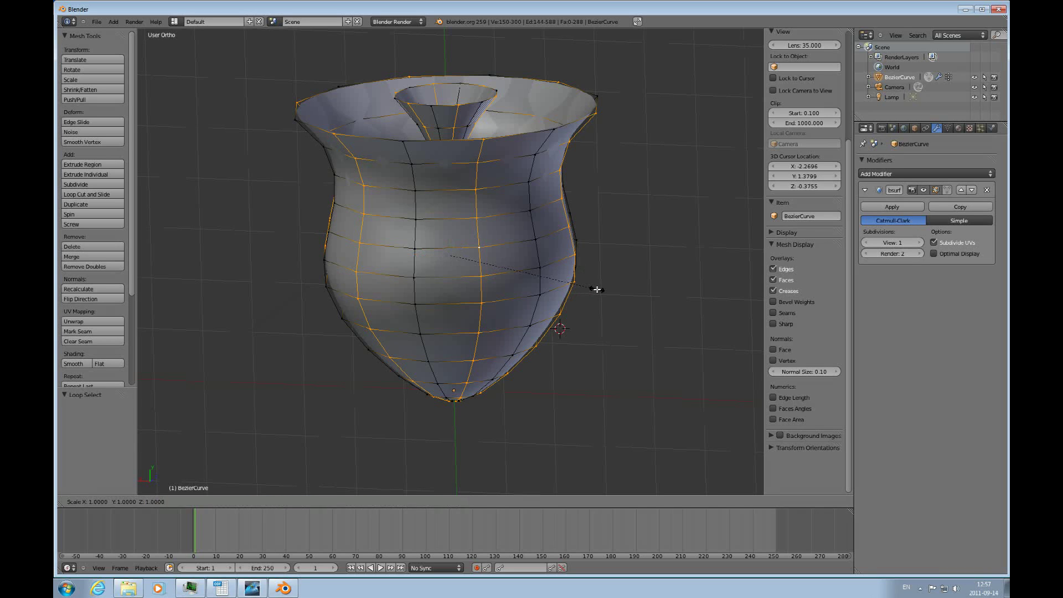
click(562, 302)
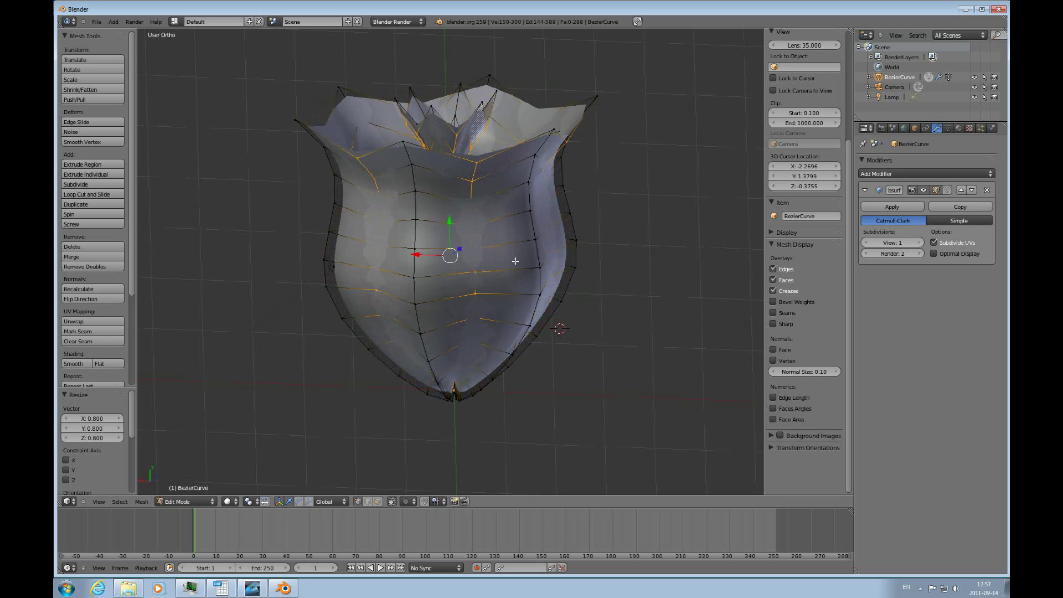
click(515, 261)
middle_drag(506, 259, 501, 221)
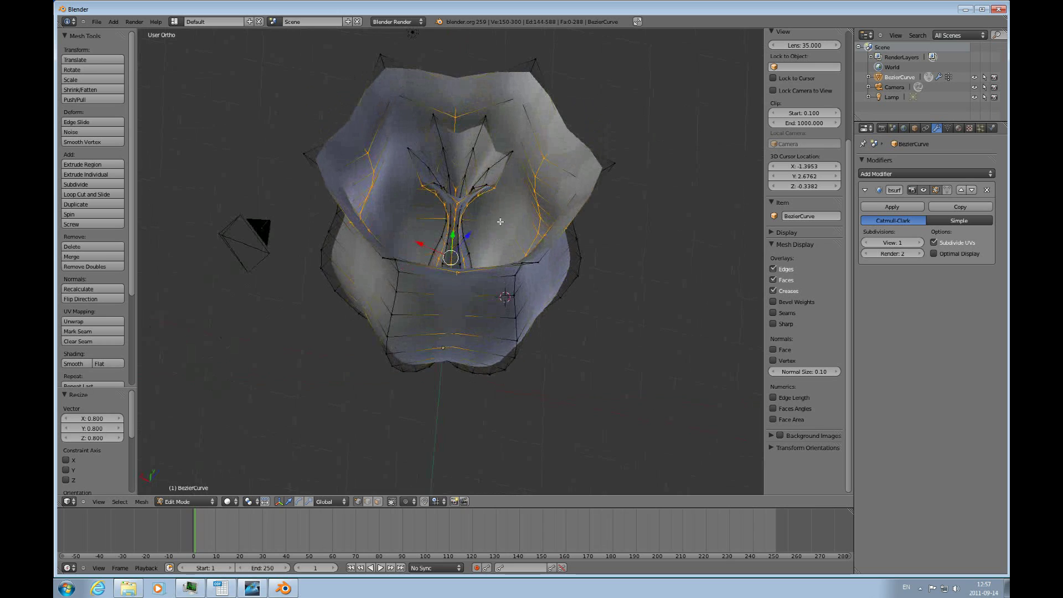
scroll(501, 166, up, 4)
scroll(502, 166, down, 3)
scroll(503, 166, up, 2)
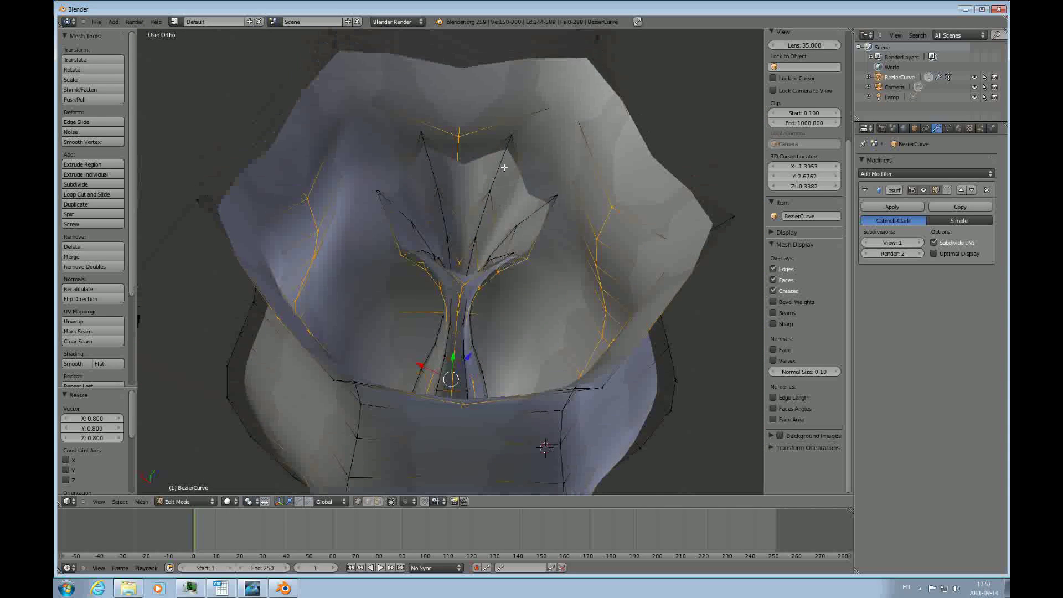
- Select six tip vertices of the inner funnel and move them 0.326 along Y
right_click(510, 136)
shift+right_click(421, 134)
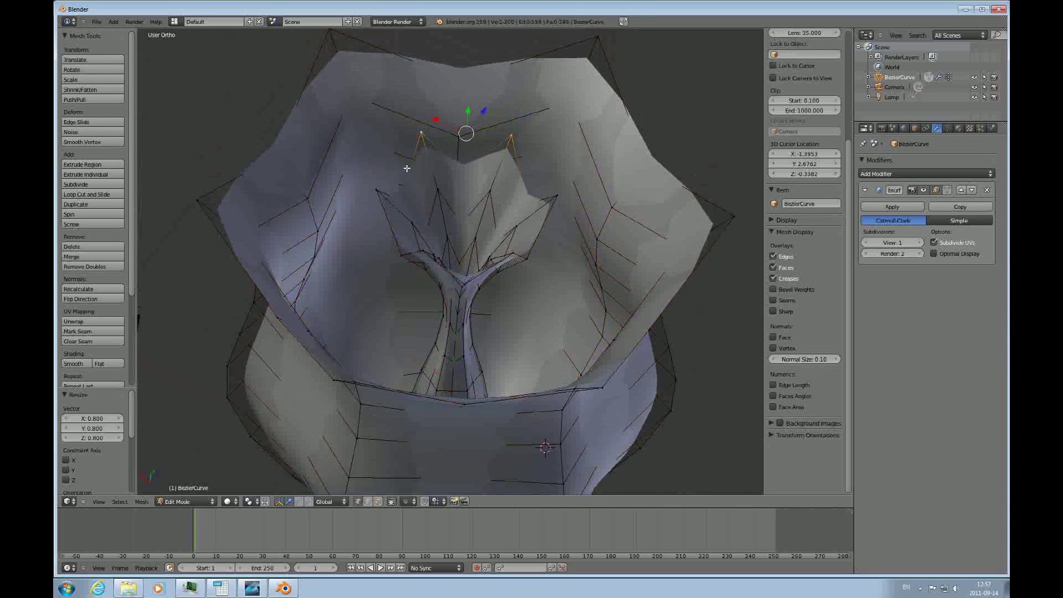
shift+right_click(376, 190)
middle_drag(484, 265, 554, 233)
shift+right_click(322, 294)
shift+right_click(631, 228)
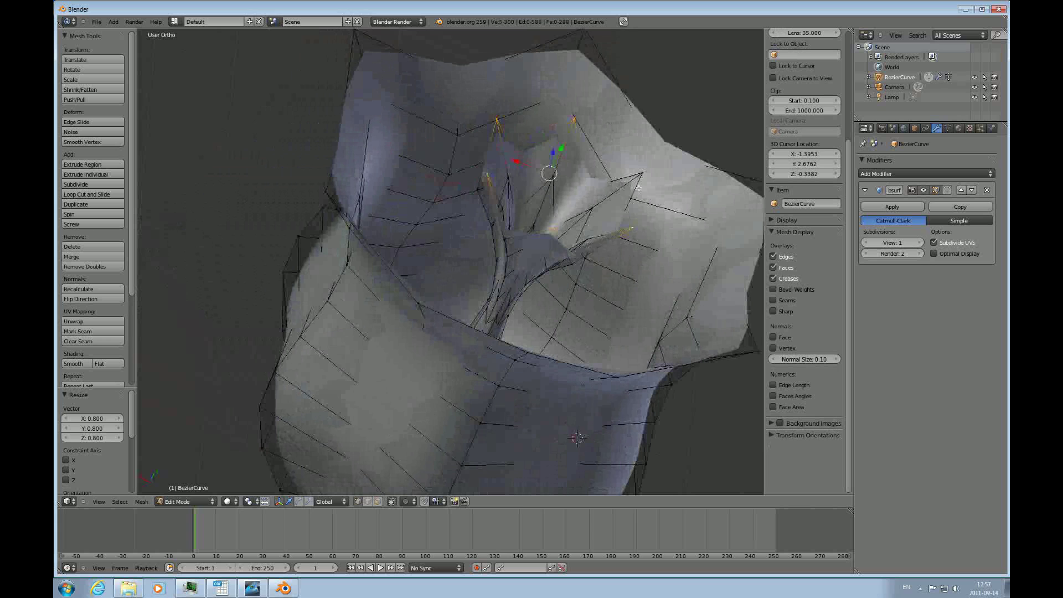
shift+right_click(638, 174)
middle_drag(638, 198, 535, 182)
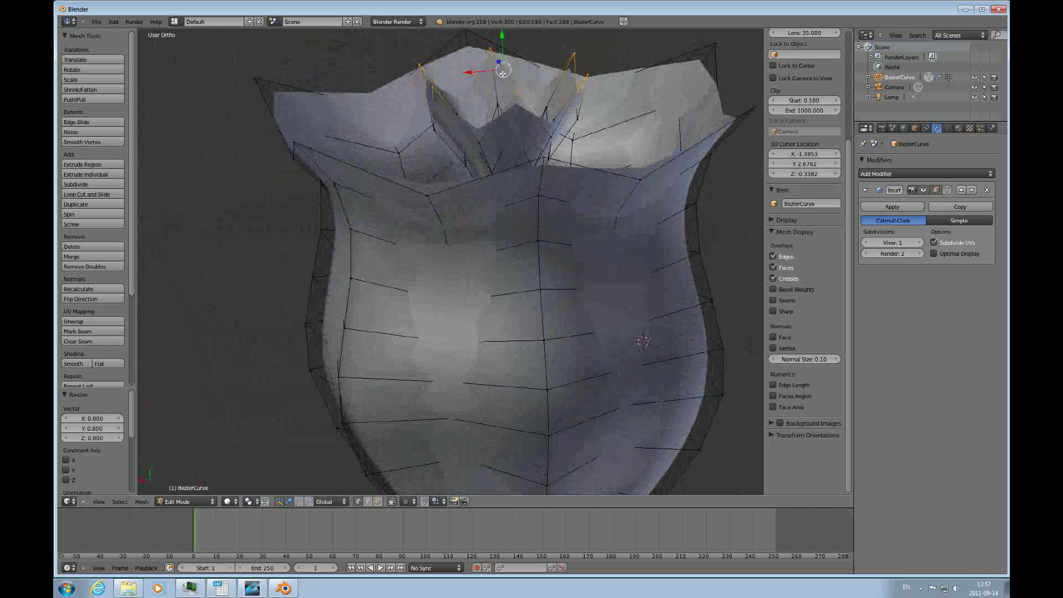
drag(502, 36, 502, 63)
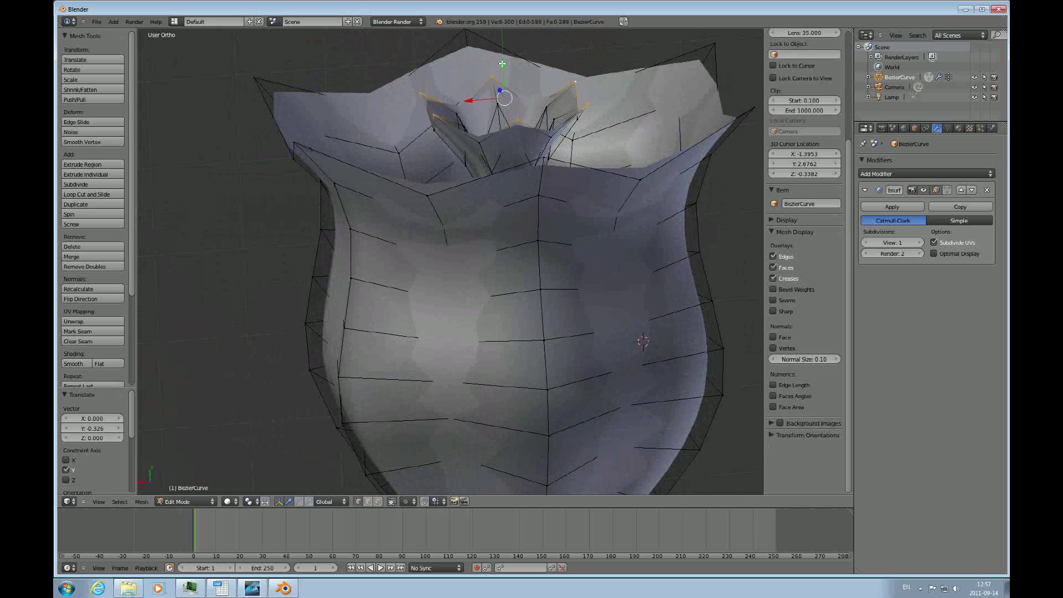
scroll(533, 88, down, 5)
- Switch to Object Mode, orbit the petal vase, and look through the scene camera
key(Tab)
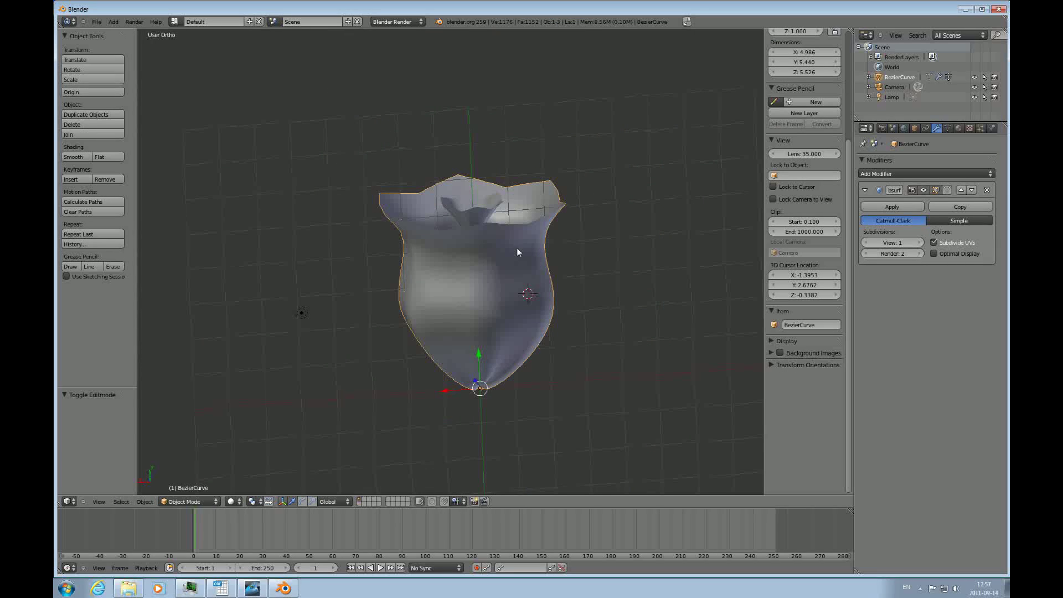
scroll(516, 247, up, 4)
scroll(526, 287, down, 3)
middle_drag(526, 287, 497, 329)
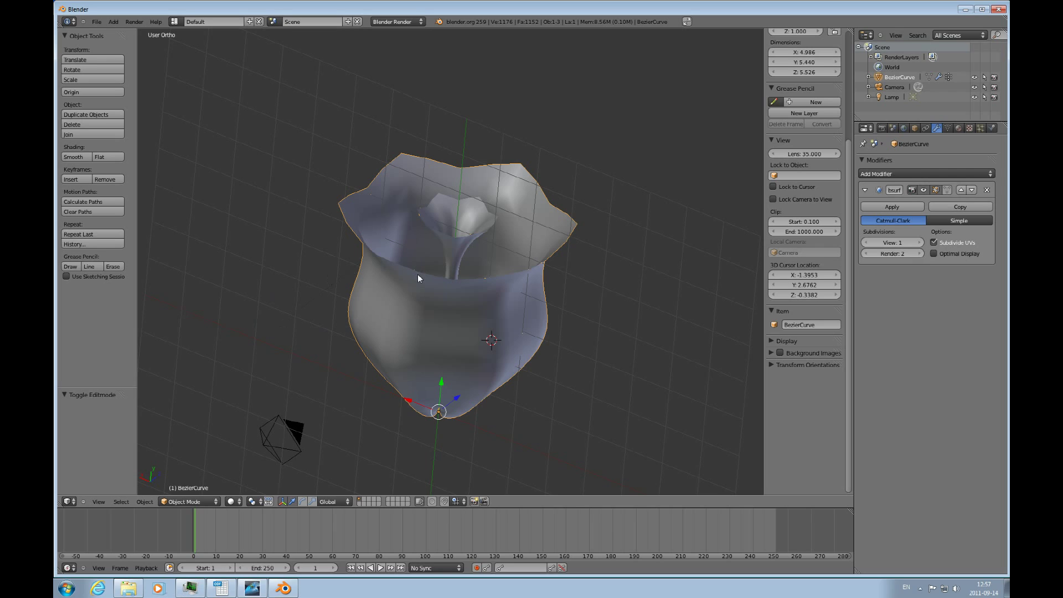
scroll(526, 310, down, 5)
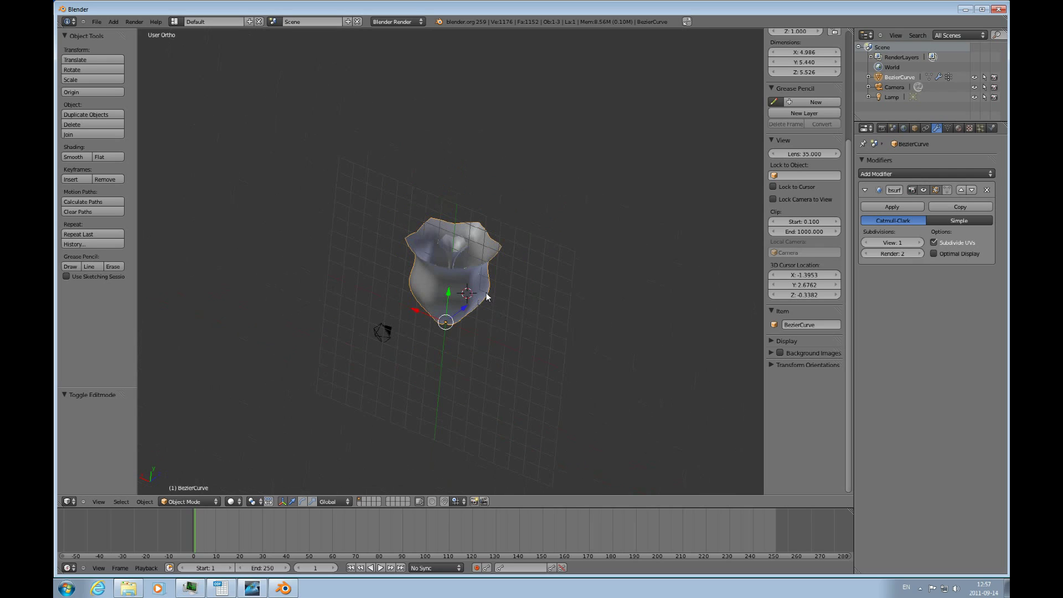
middle_drag(486, 297, 462, 314)
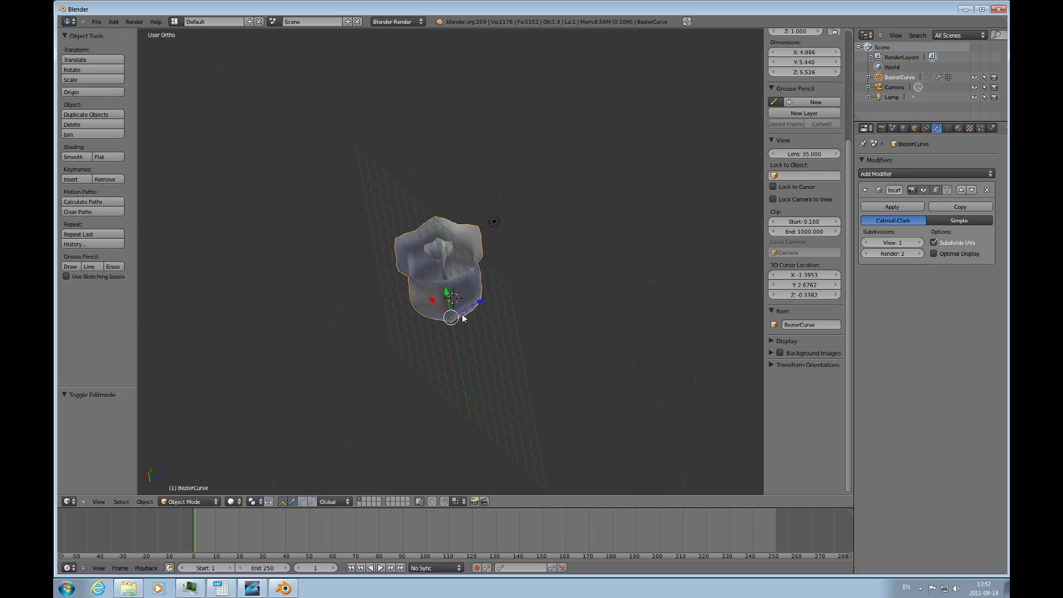
key(KP_0)
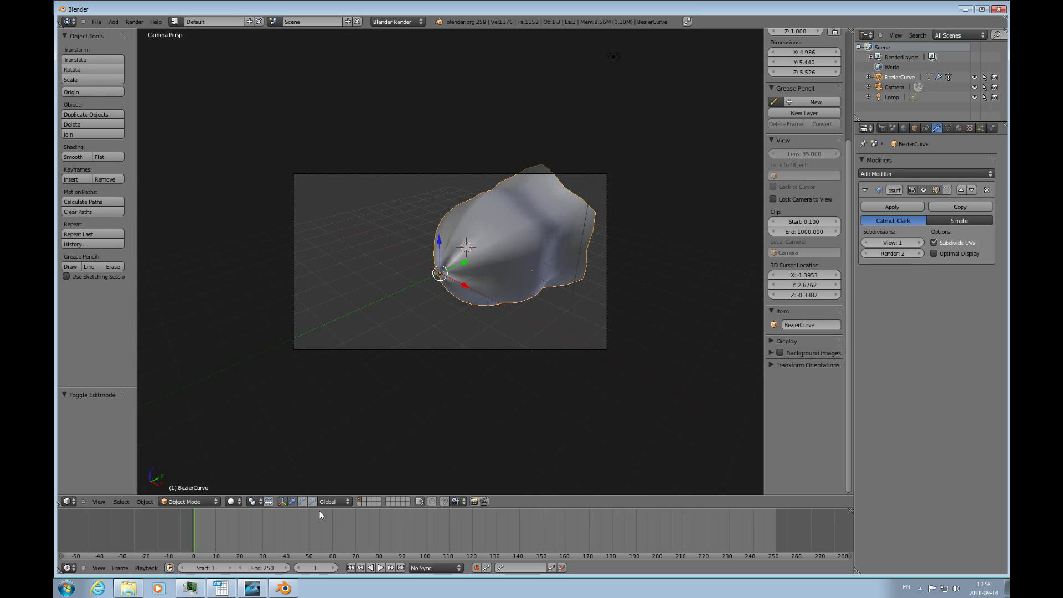
- Rotate the vase about 88° on X and pull the camera back along Z to frame it
click(293, 502)
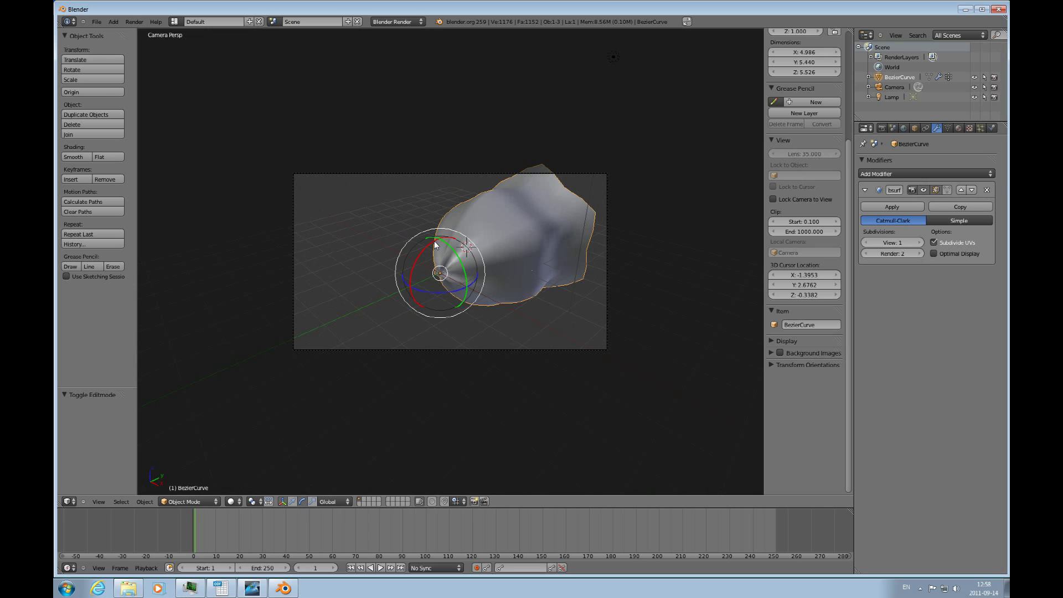
drag(438, 244, 416, 279)
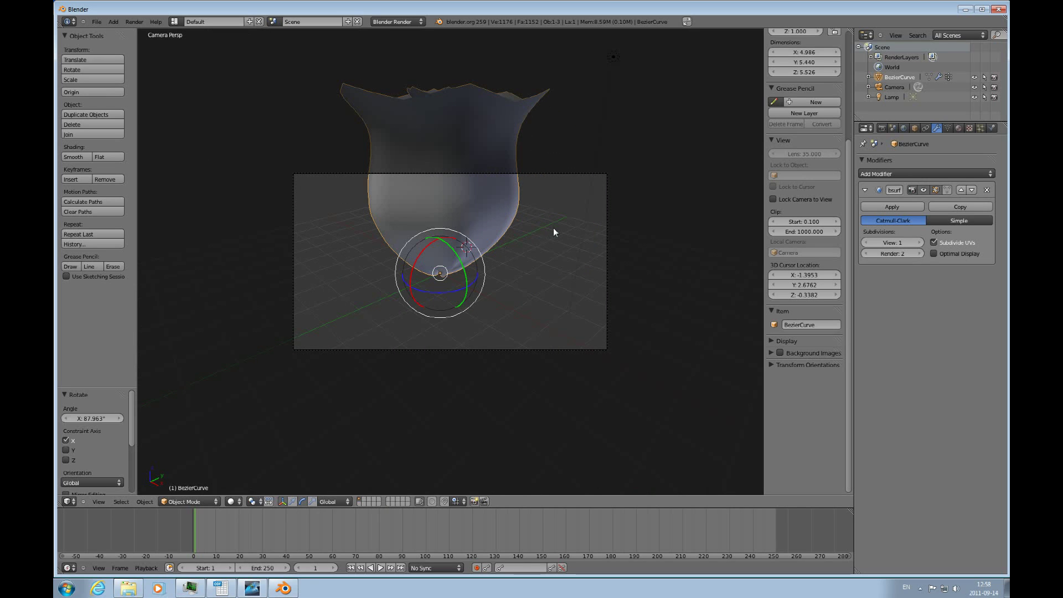
right_click(605, 201)
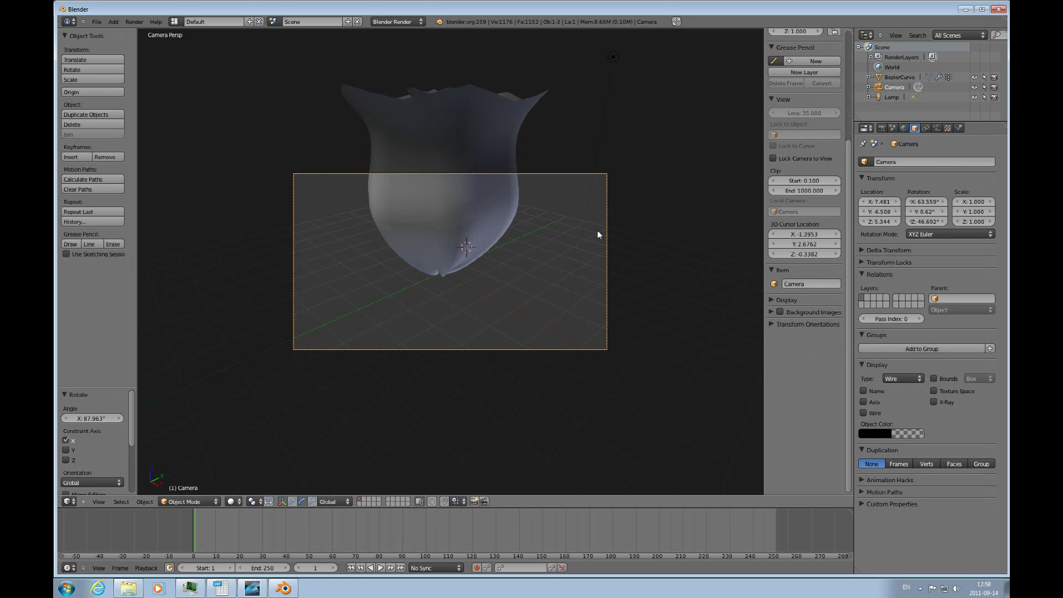
key(g)
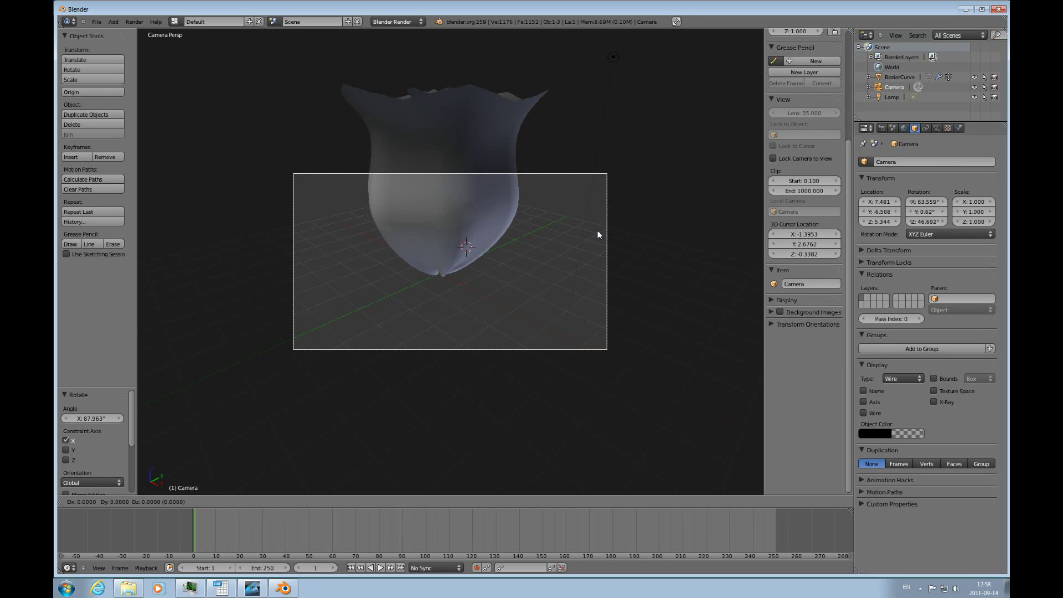
key(z)
key(z)
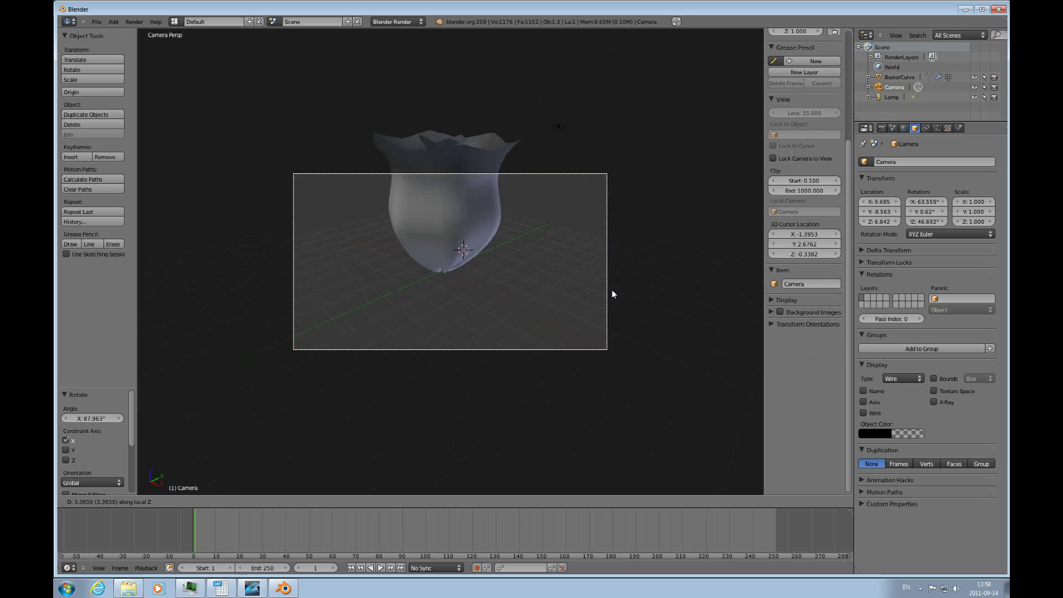
click(619, 359)
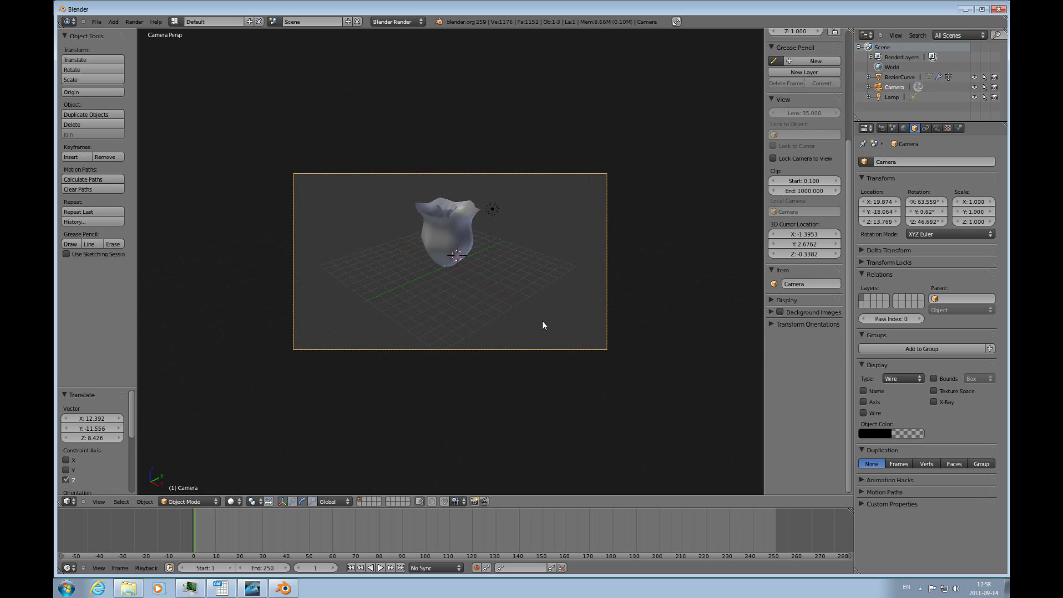
key(g)
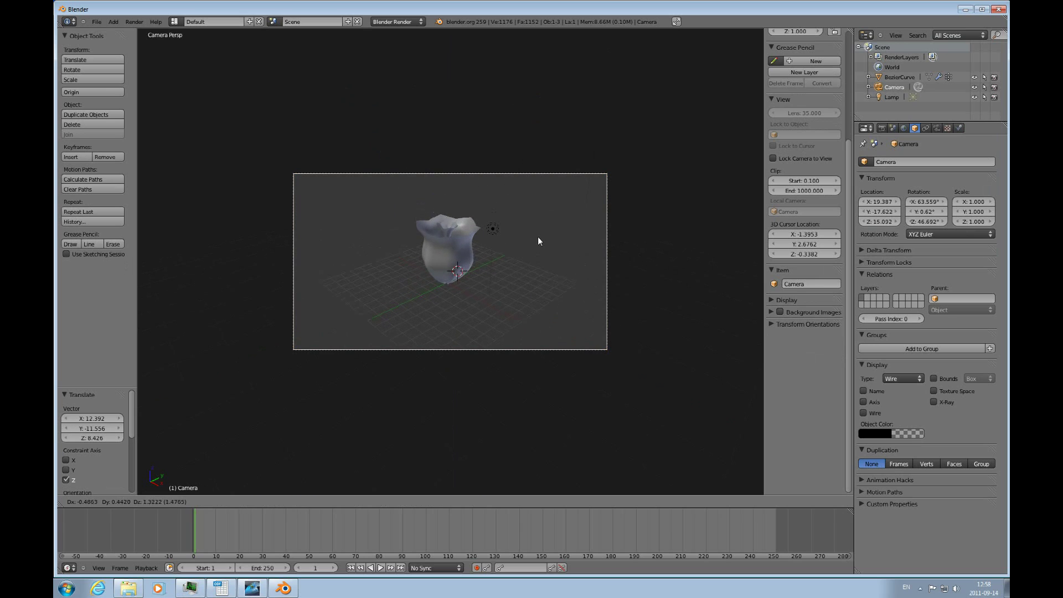
click(538, 235)
- Render the upright vase from the camera view with F12
key(F12)
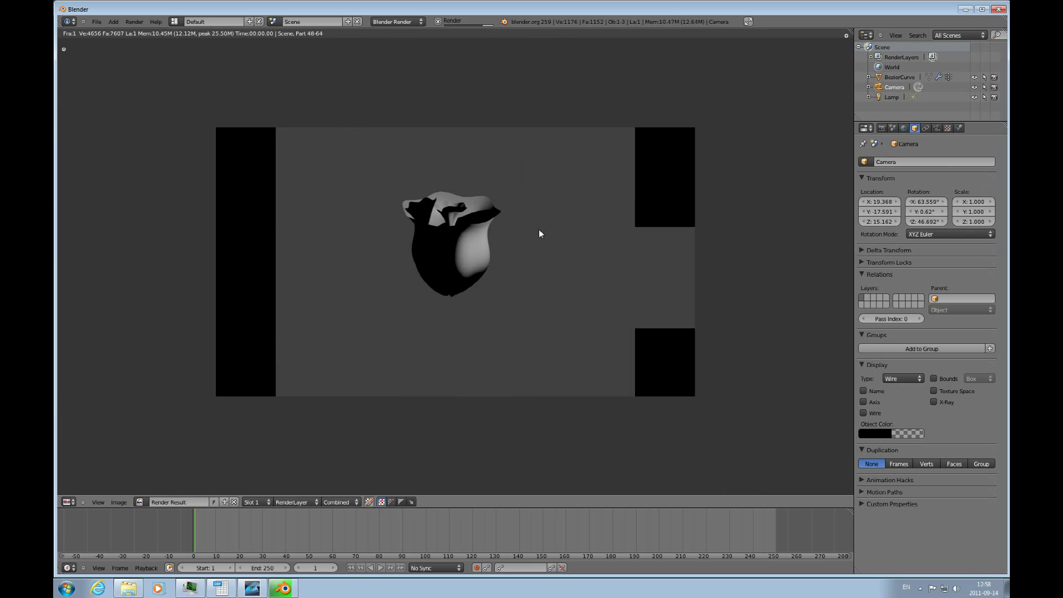